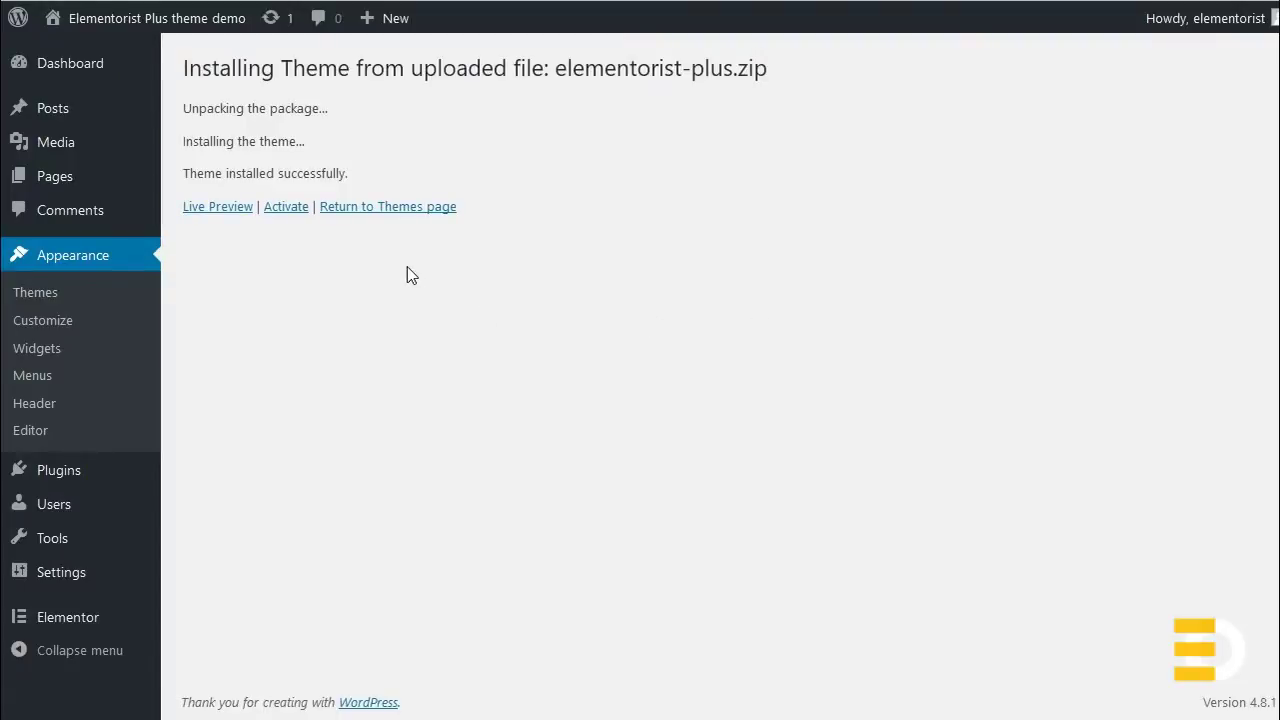
Return to the installed themes and open a live preview of the Elementorist Plus theme
{"action": "left_click", "coordinate": [380, 208]}
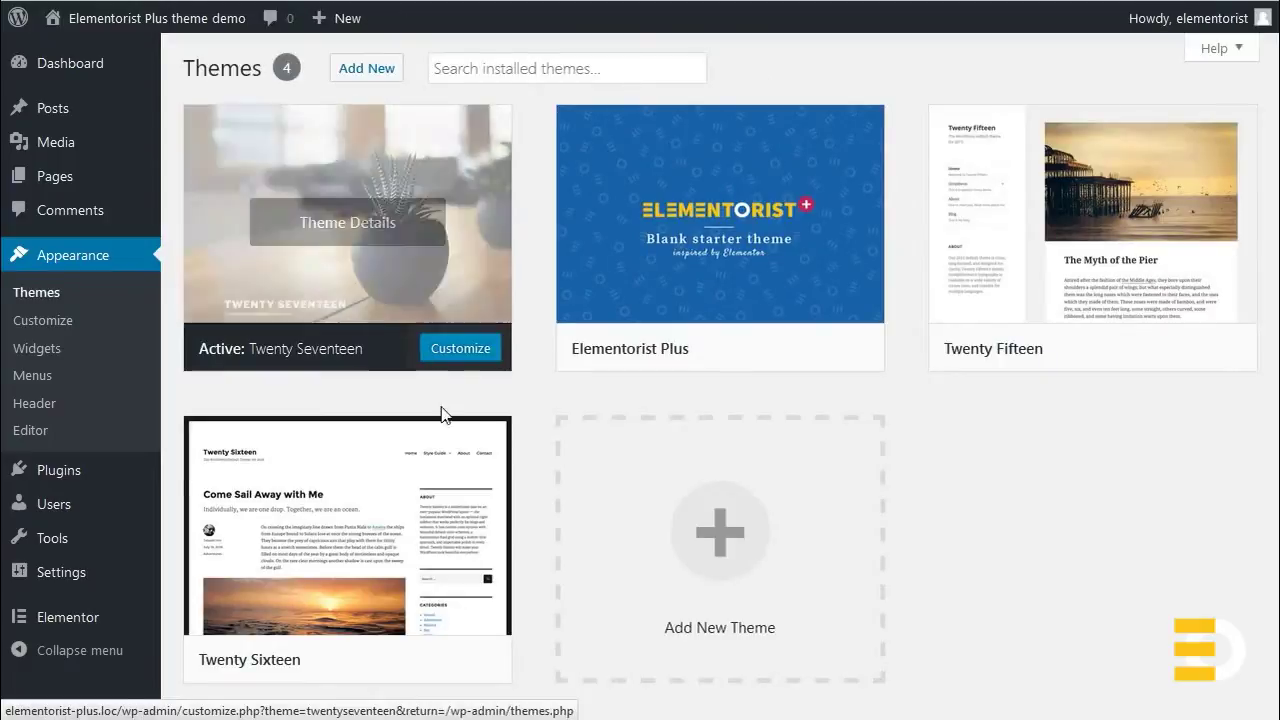
{"action": "mouse_move", "coordinate": [700, 277]}
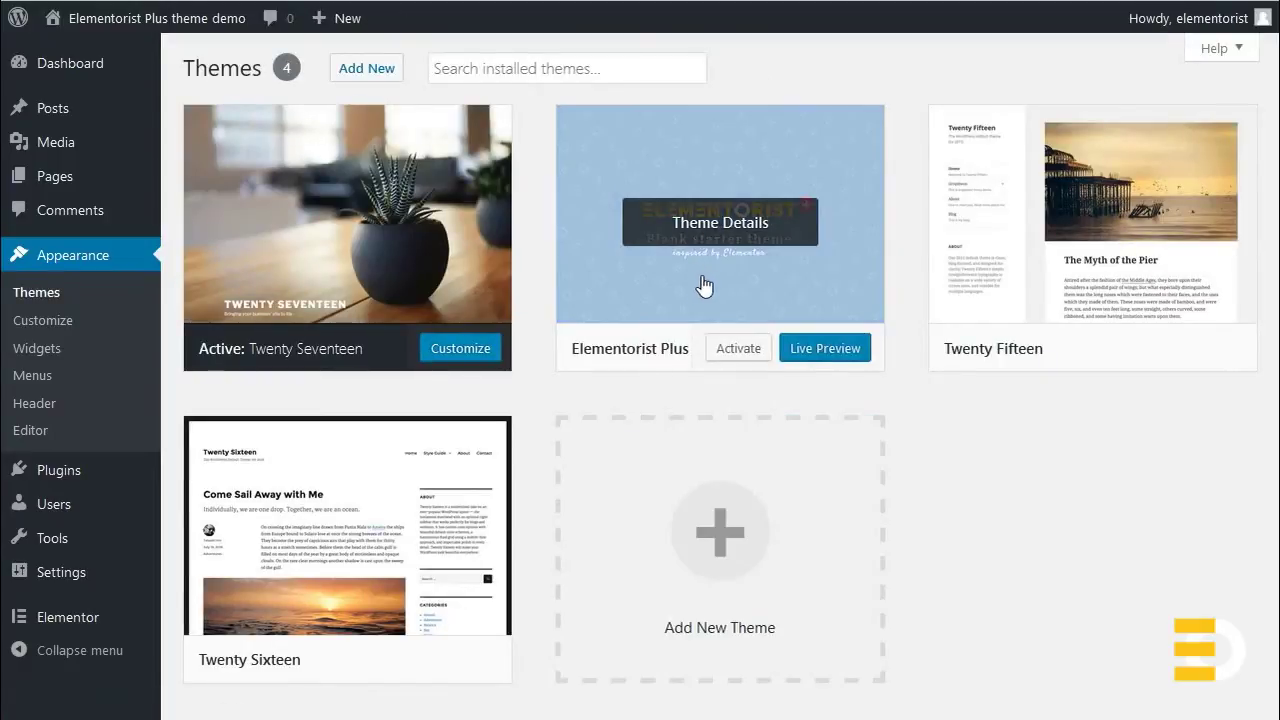
{"action": "left_click", "coordinate": [815, 350]}
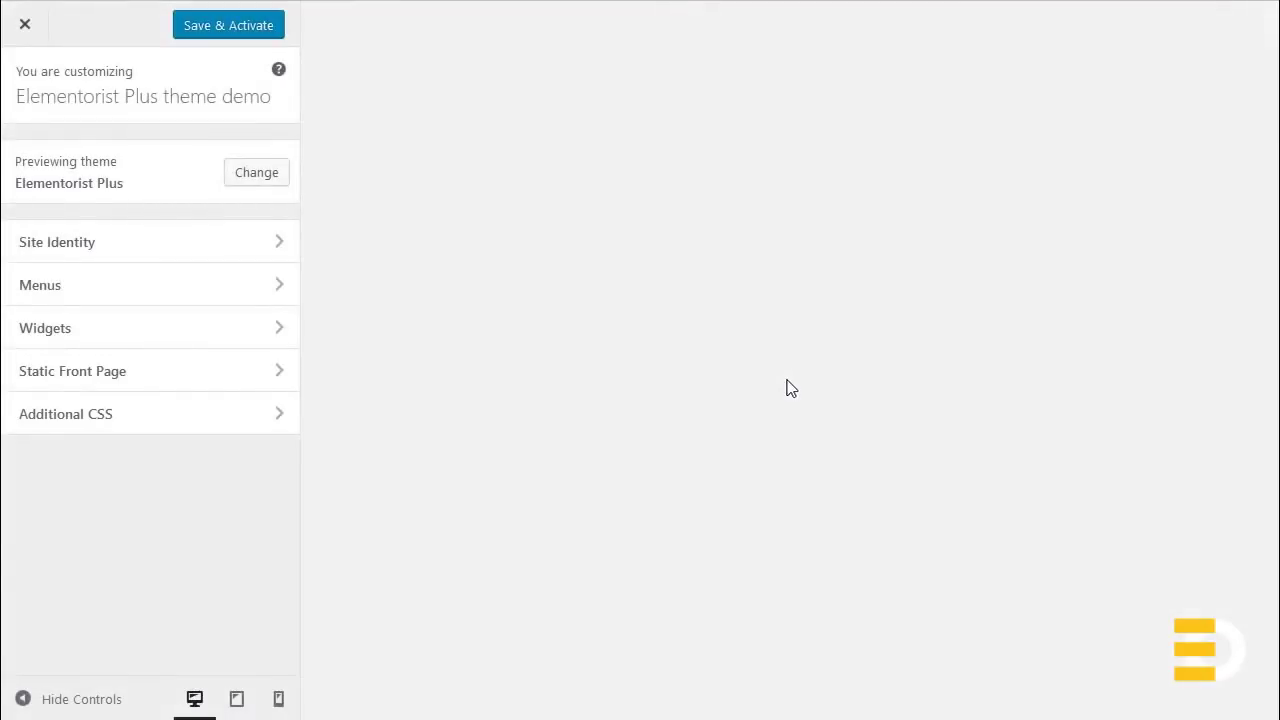
Set Sample Page as the static front page, then save and activate the previewed theme
{"action": "left_click", "coordinate": [289, 372]}
{"action": "left_click", "coordinate": [150, 334]}
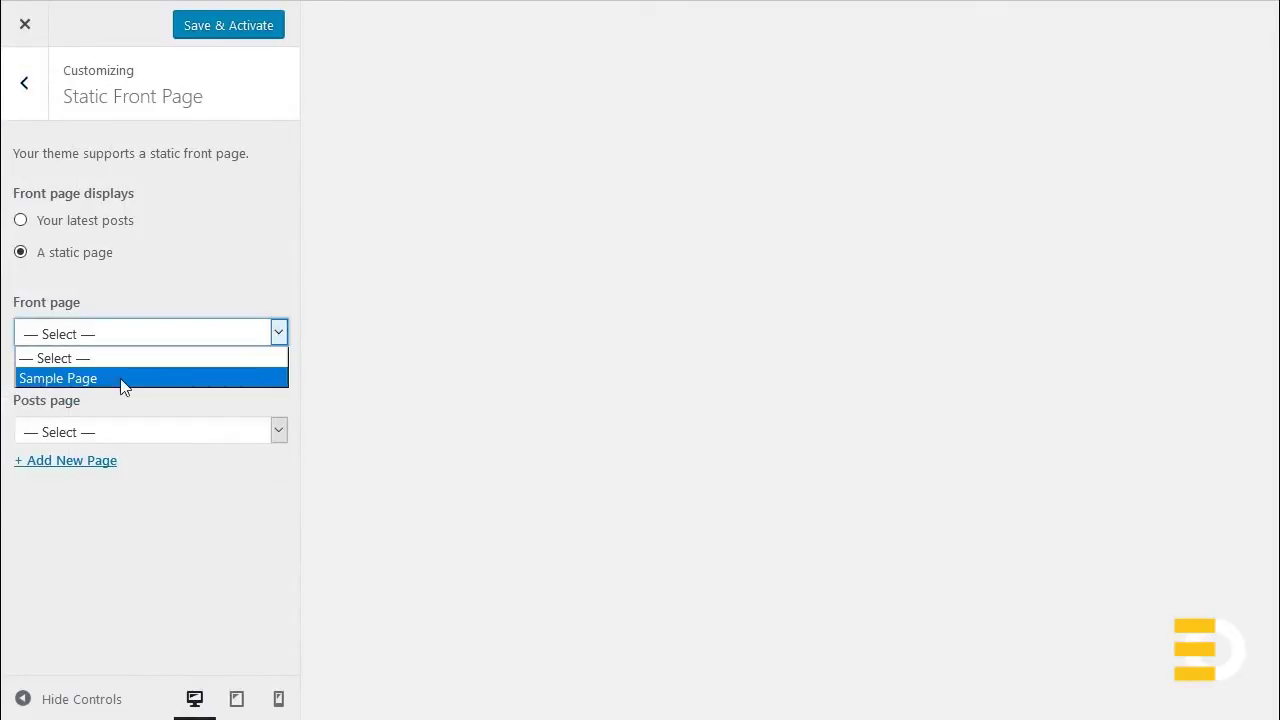
{"action": "left_click", "coordinate": [123, 380]}
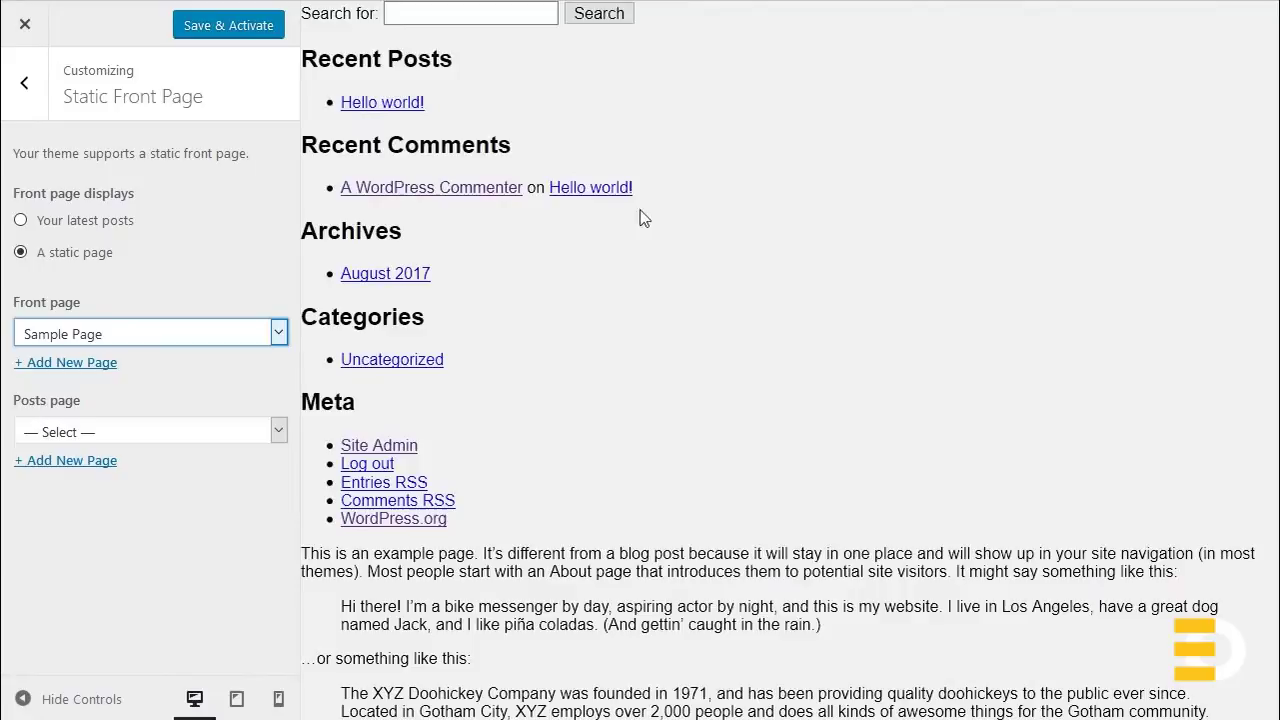
{"action": "left_click", "coordinate": [20, 88]}
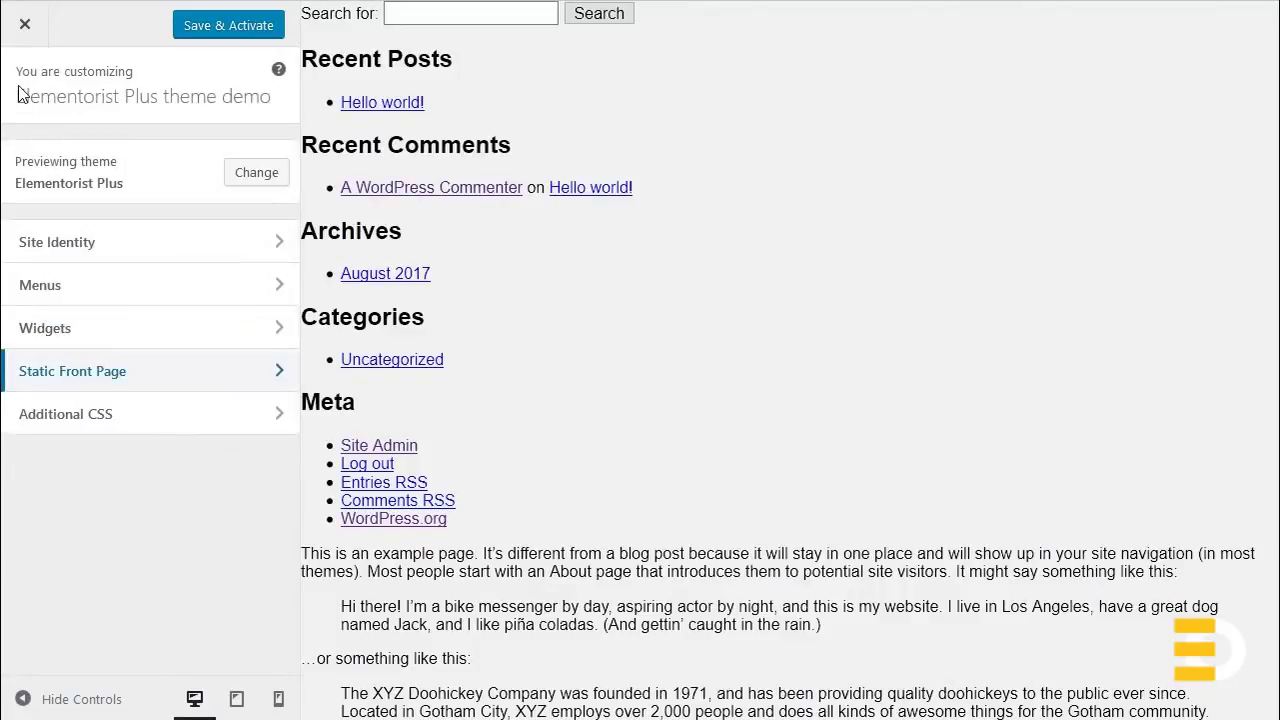
{"action": "left_click", "coordinate": [228, 26]}
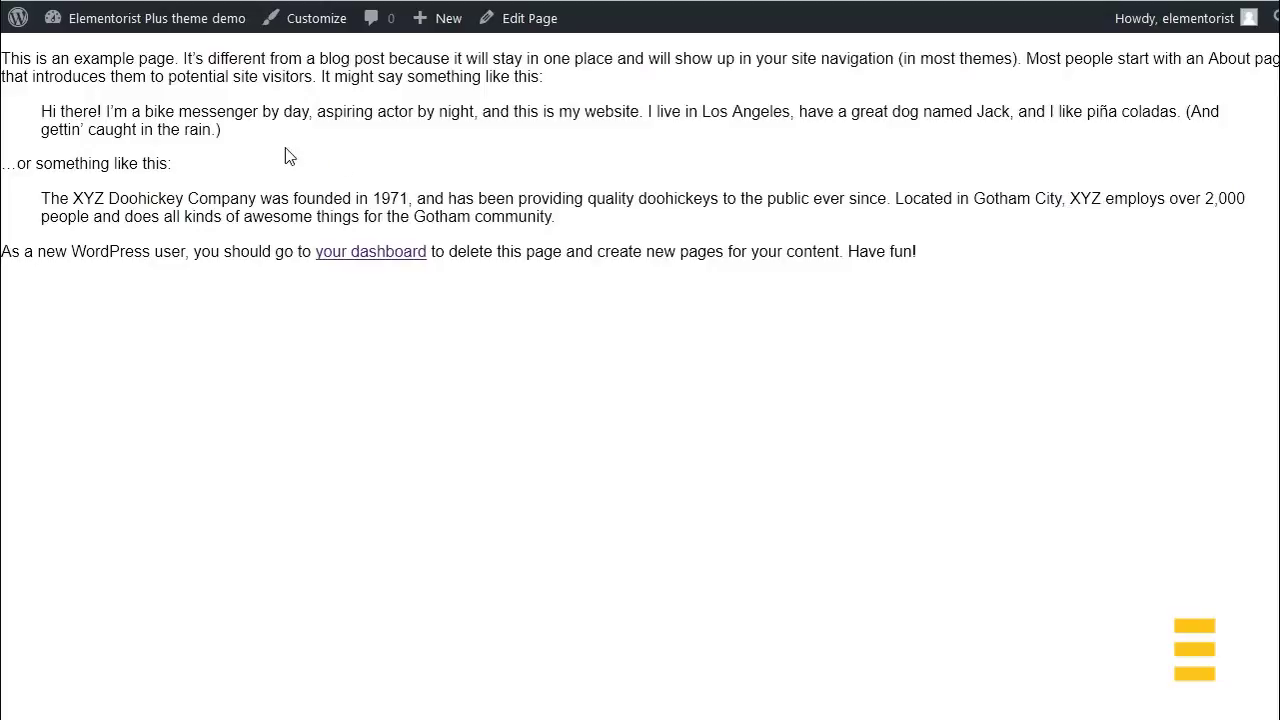
Leave the theme customizer and activate the Elementorist Plus theme from the installed themes
{"action": "left_click", "coordinate": [150, 18]}
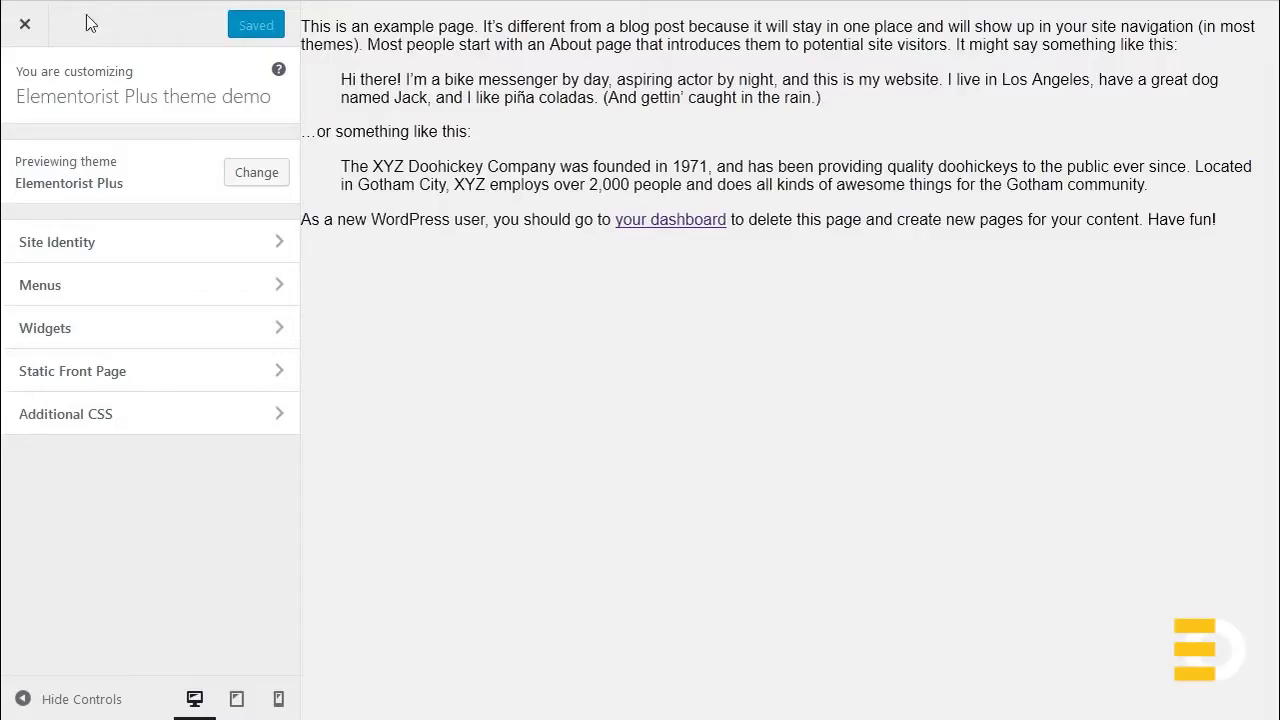
{"action": "left_click", "coordinate": [28, 23]}
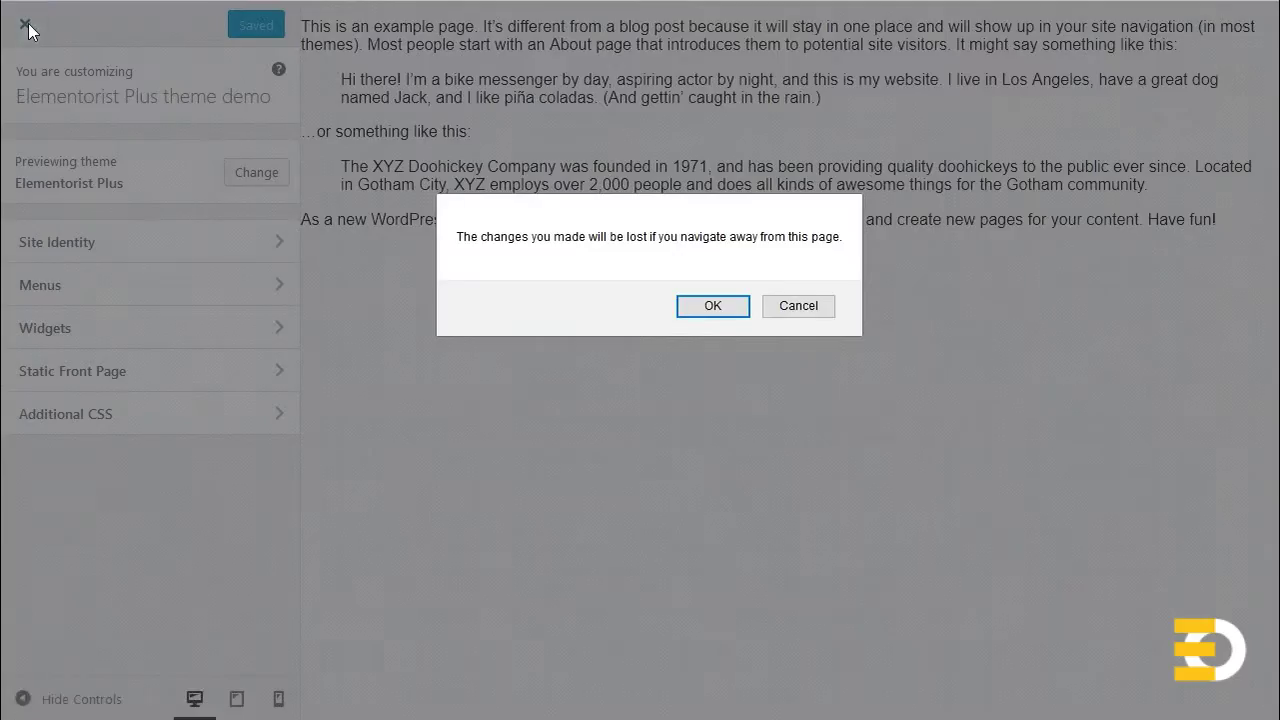
{"action": "left_click", "coordinate": [720, 309]}
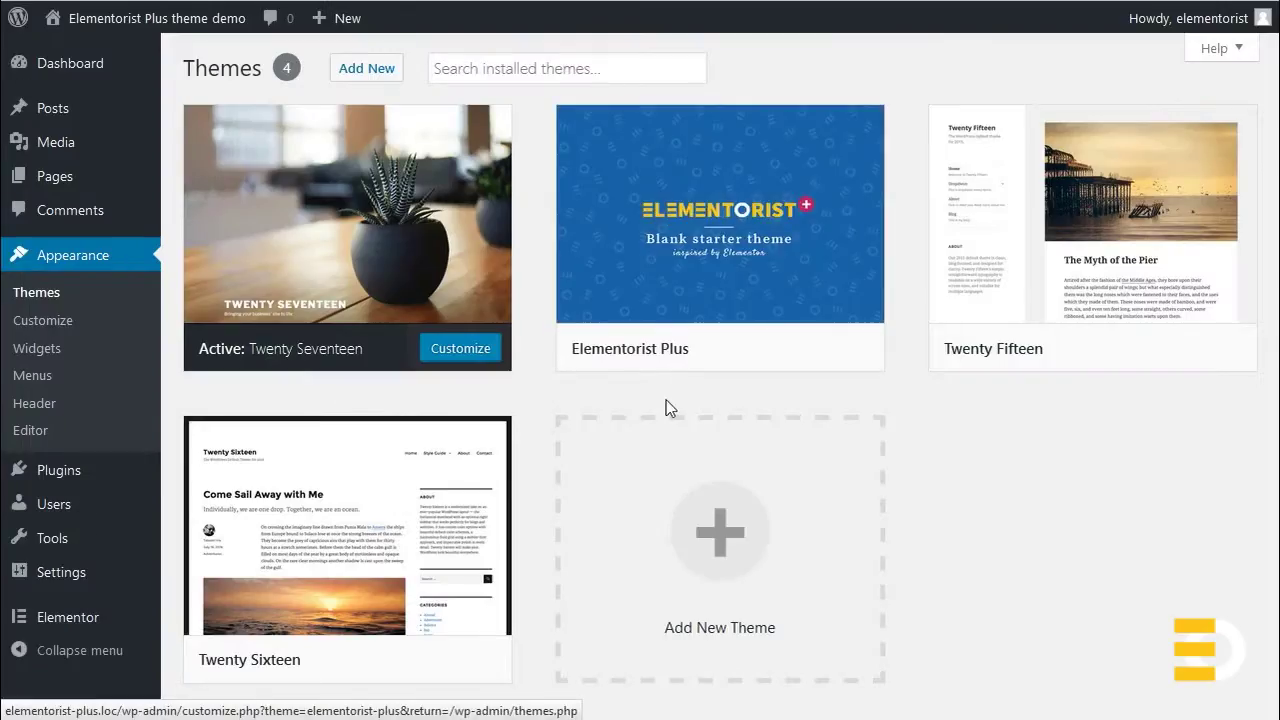
{"action": "left_click", "coordinate": [738, 350]}
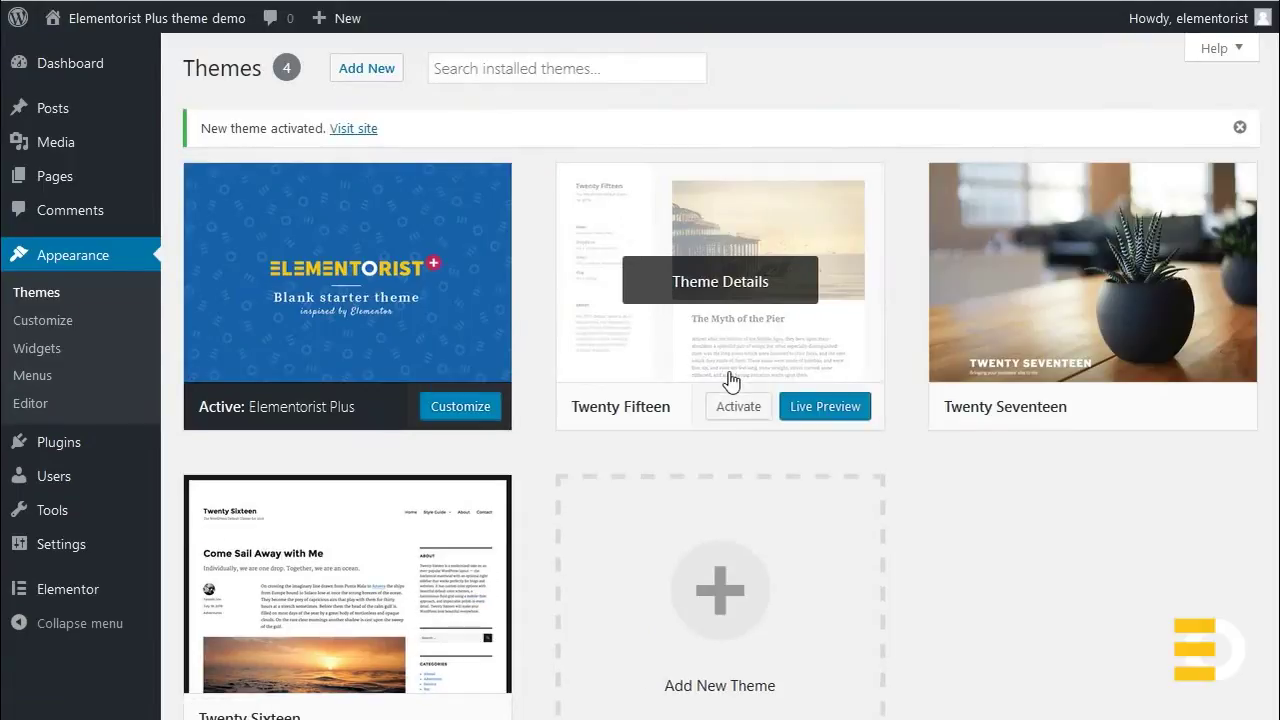
Open Sample Page for editing, change its title to "Home" and update the page
{"action": "mouse_move", "coordinate": [80, 166]}
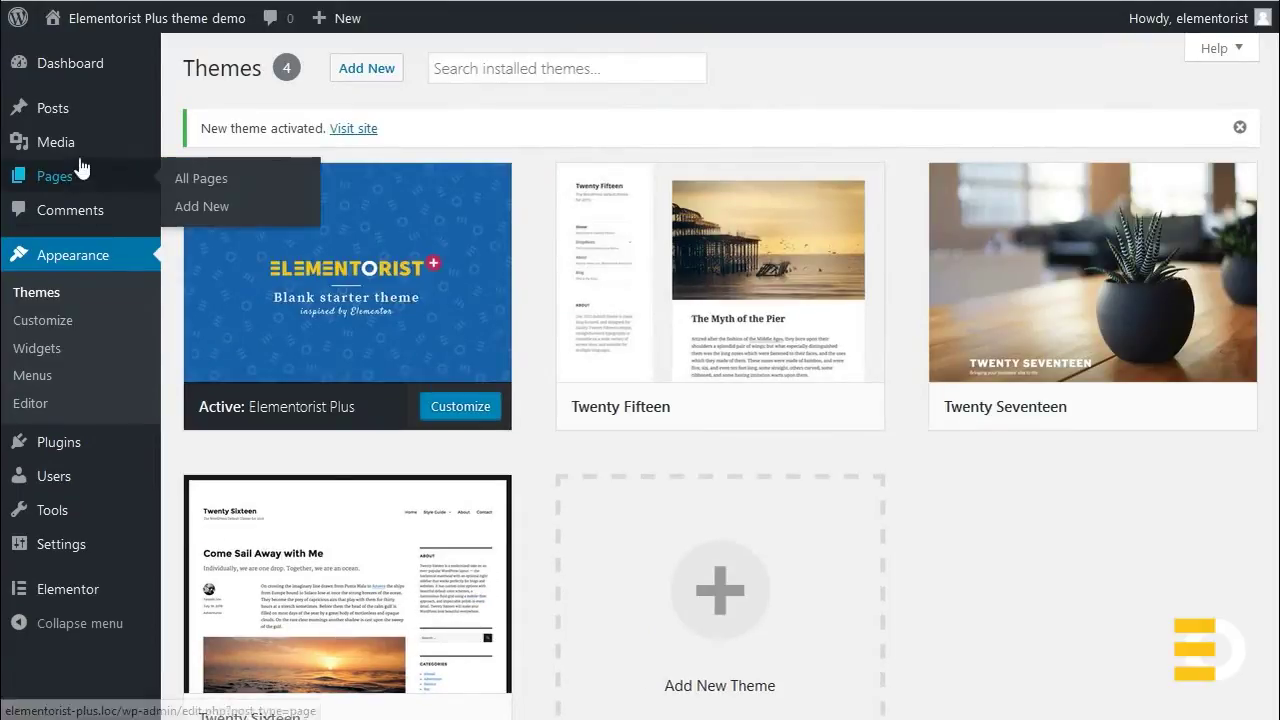
{"action": "left_click", "coordinate": [185, 178]}
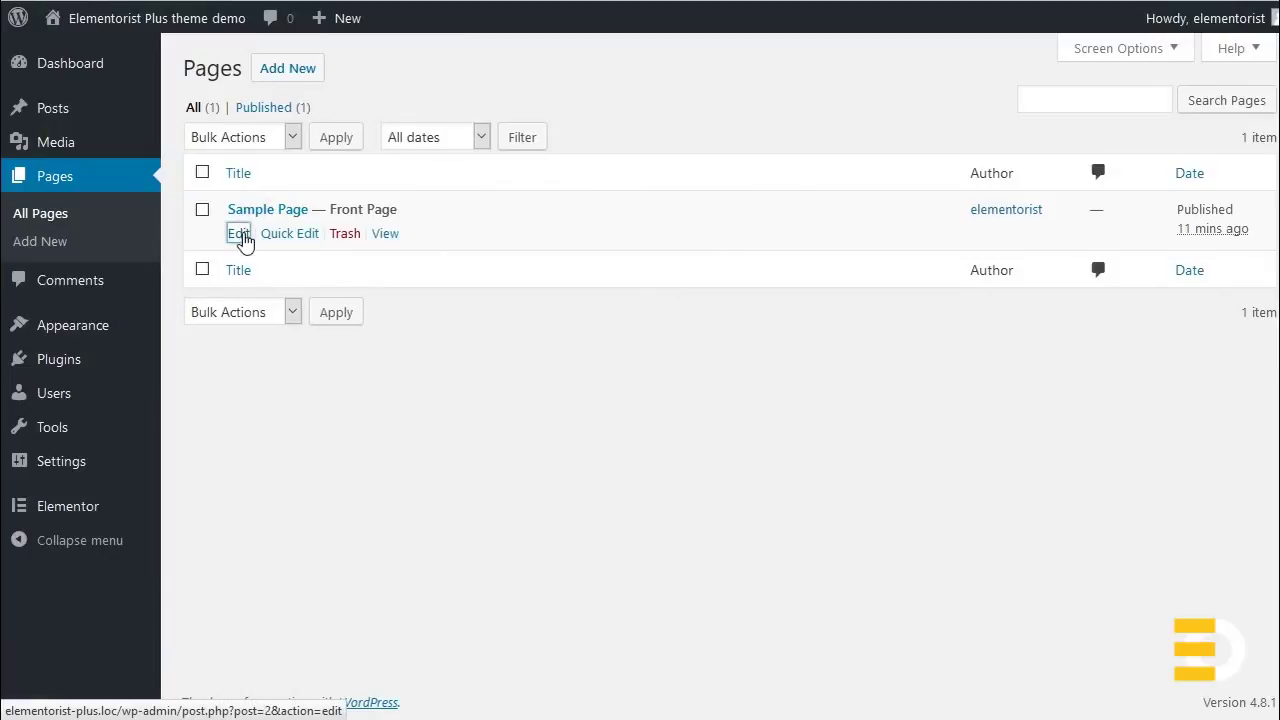
{"action": "left_click", "coordinate": [241, 236]}
{"action": "left_click_drag", "start_coordinate": [322, 112], "coordinate": [133, 120]}
{"action": "type", "text": "Home"}
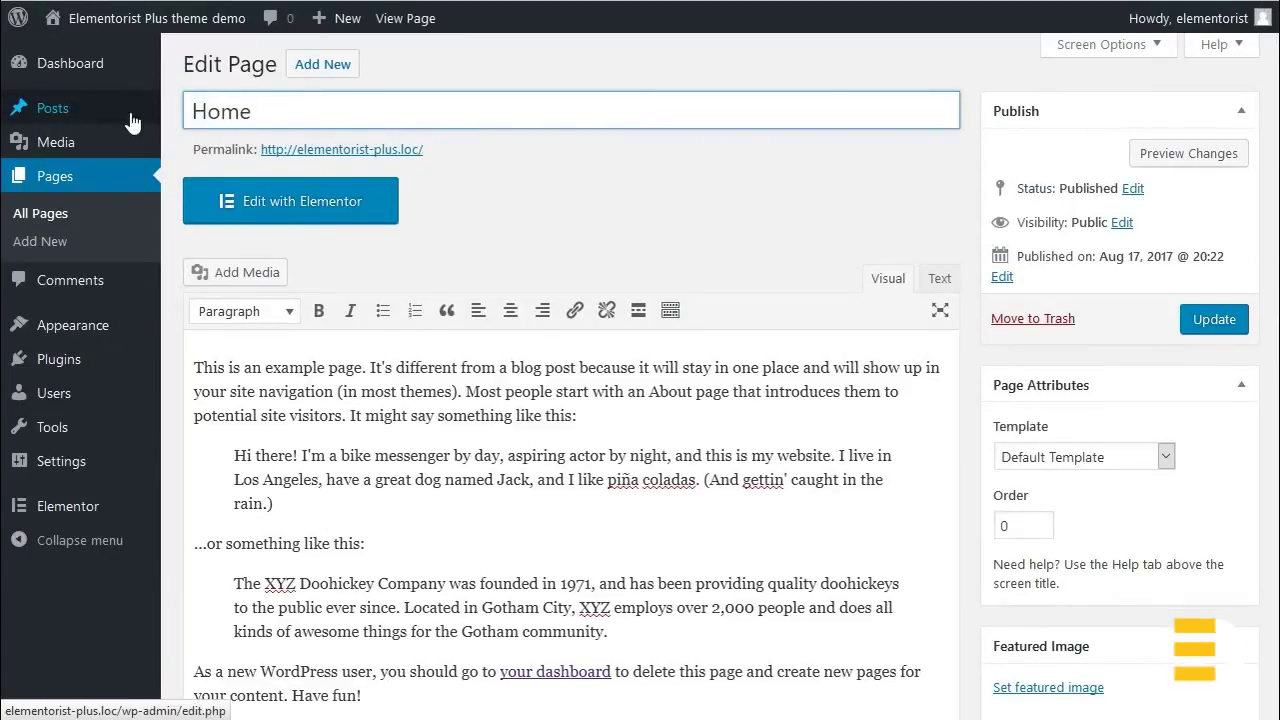
{"action": "left_click", "coordinate": [1207, 322]}
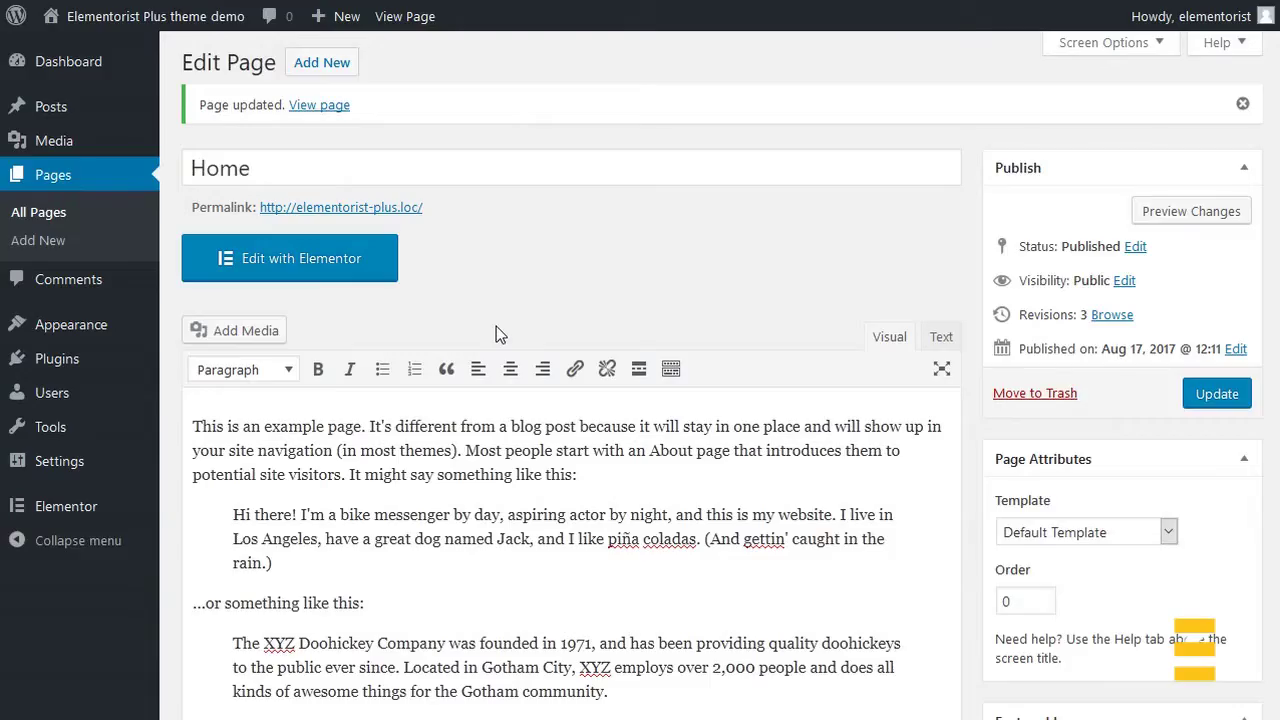
Import the archive eo-templates-v-1-0 from the eo-templates folder into Elementor's template library
{"action": "mouse_move", "coordinate": [120, 518]}
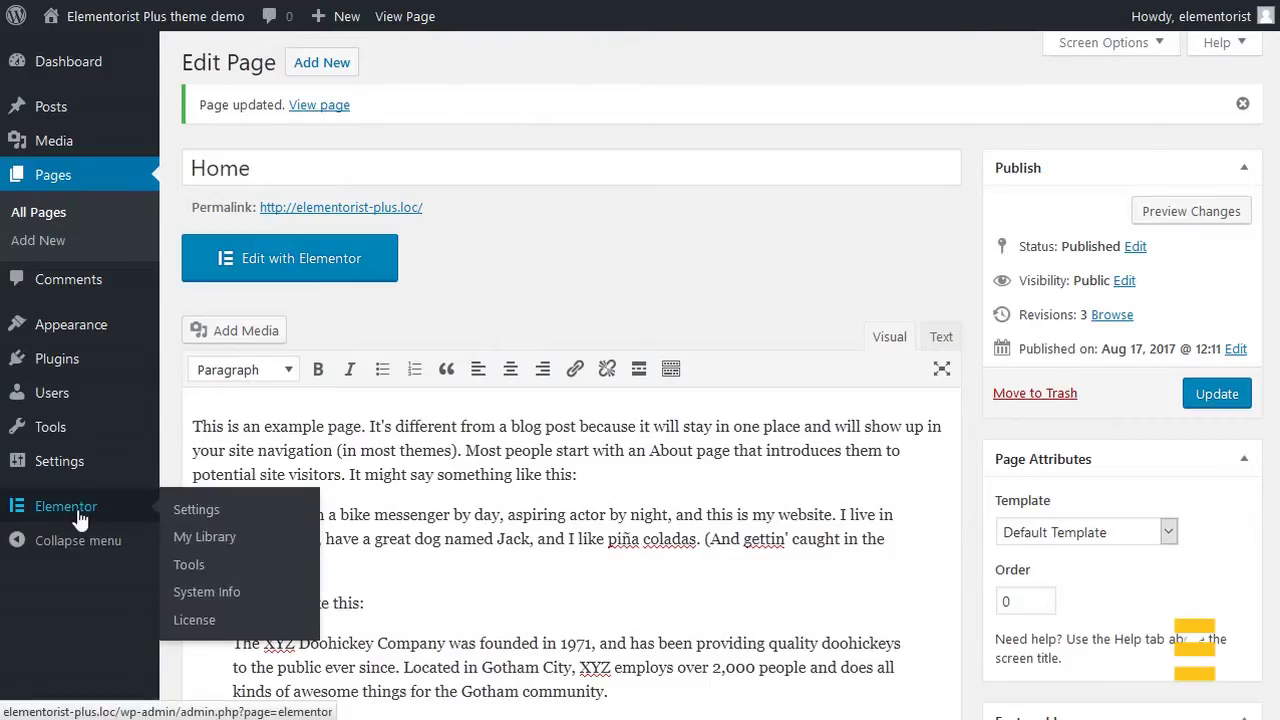
{"action": "left_click", "coordinate": [202, 538]}
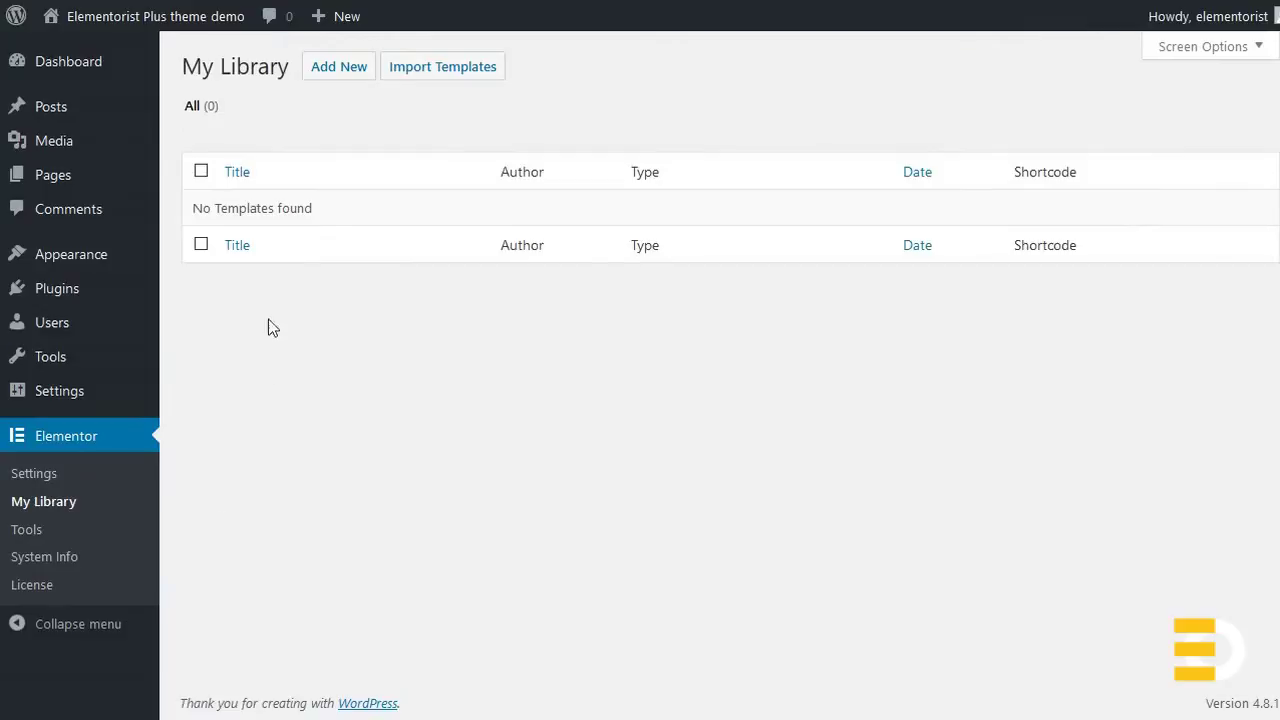
{"action": "left_click", "coordinate": [436, 79]}
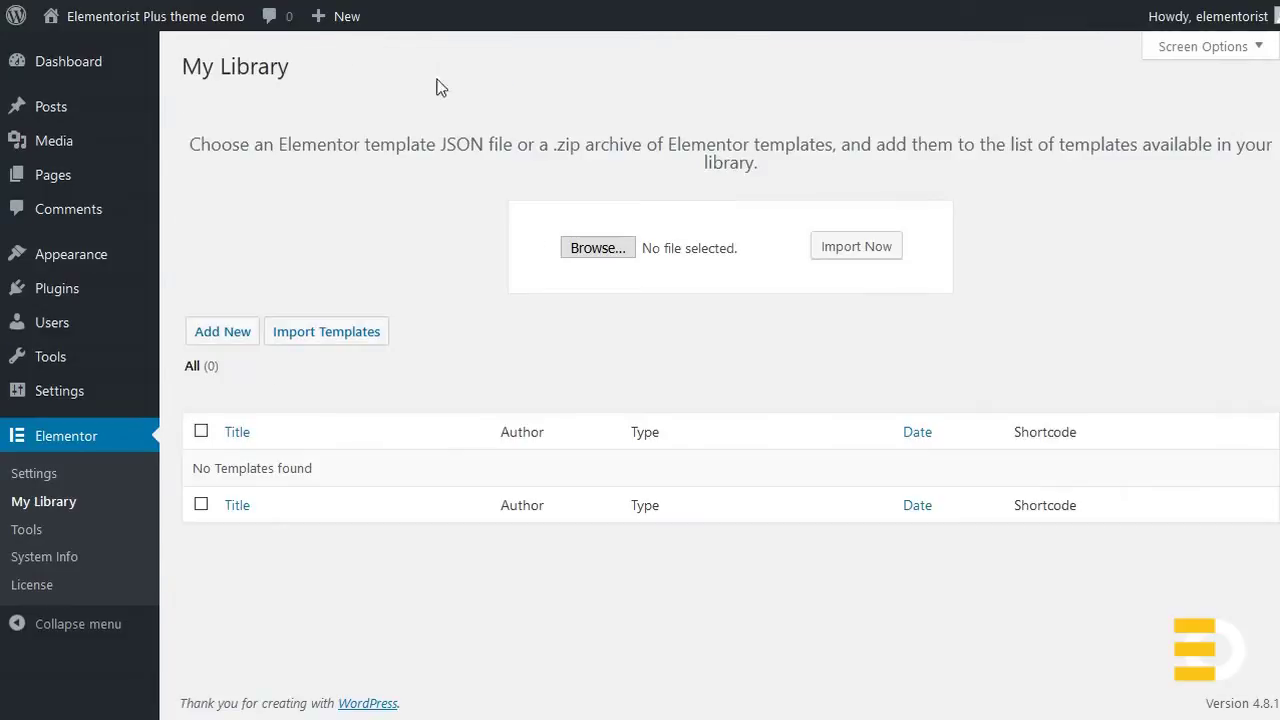
{"action": "left_click", "coordinate": [598, 249]}
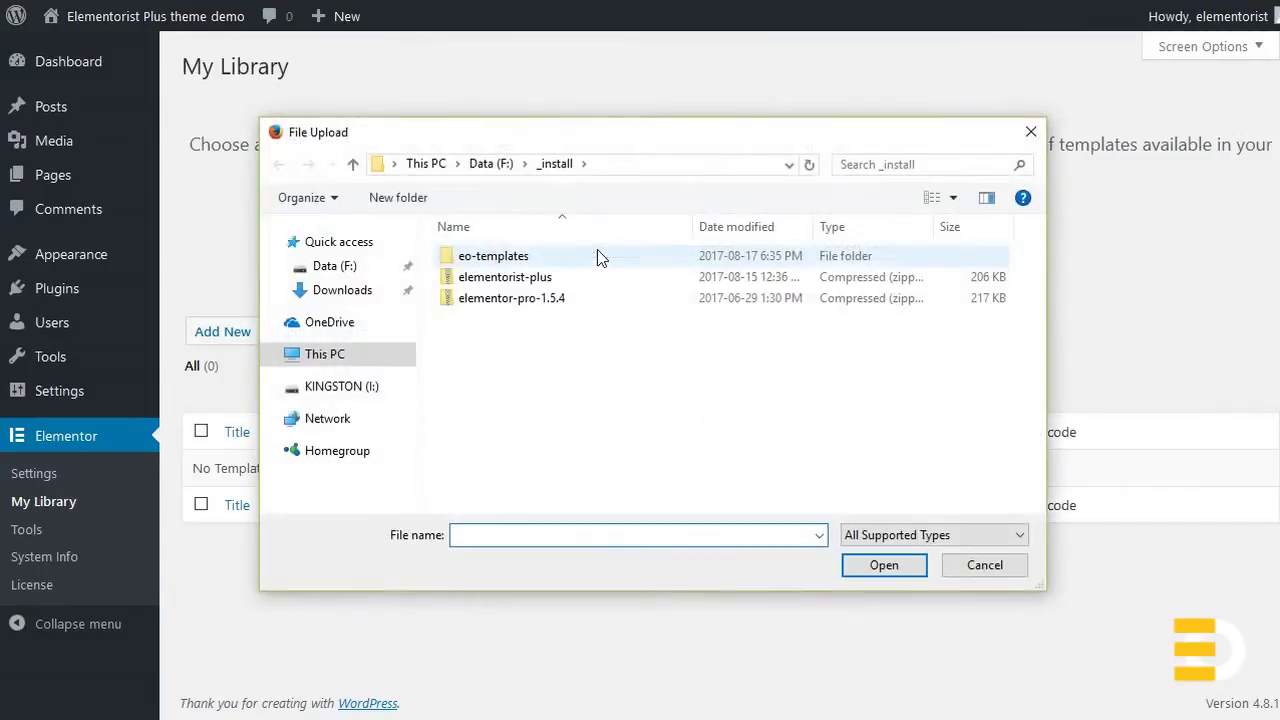
{"action": "double_click", "coordinate": [497, 262]}
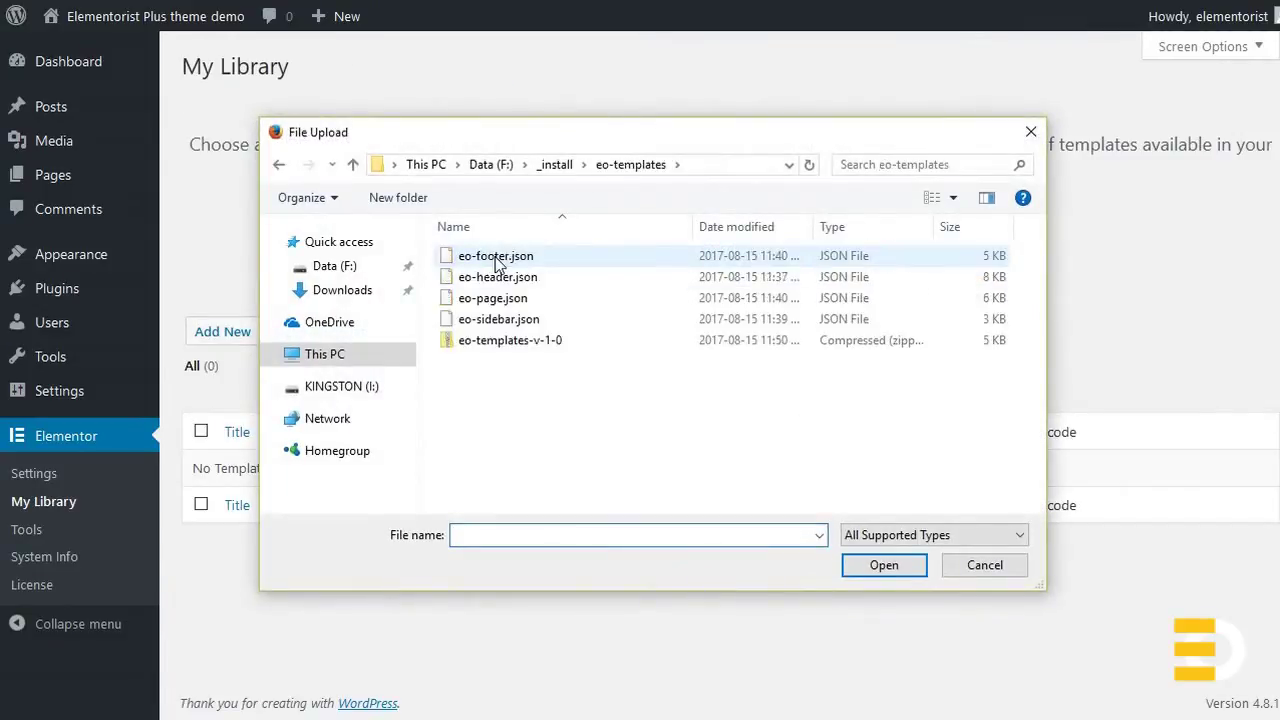
{"action": "left_click", "coordinate": [500, 342]}
{"action": "left_click", "coordinate": [870, 566]}
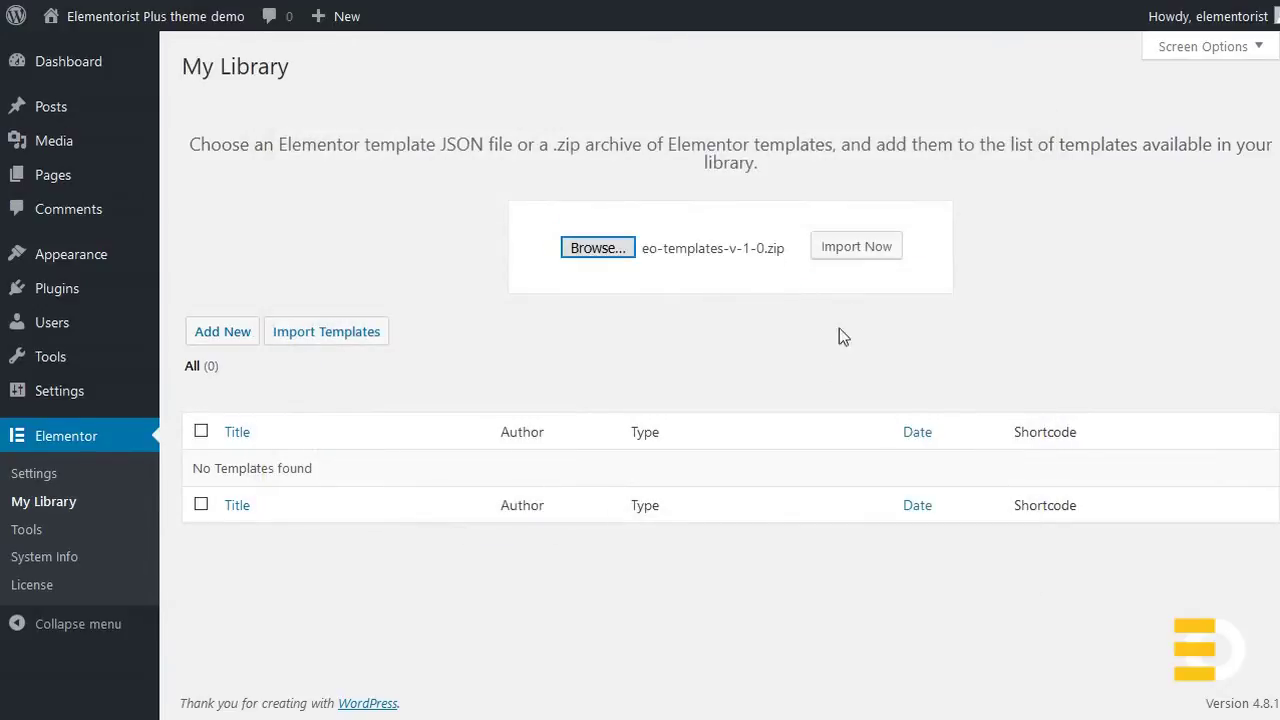
{"action": "left_click", "coordinate": [848, 247]}
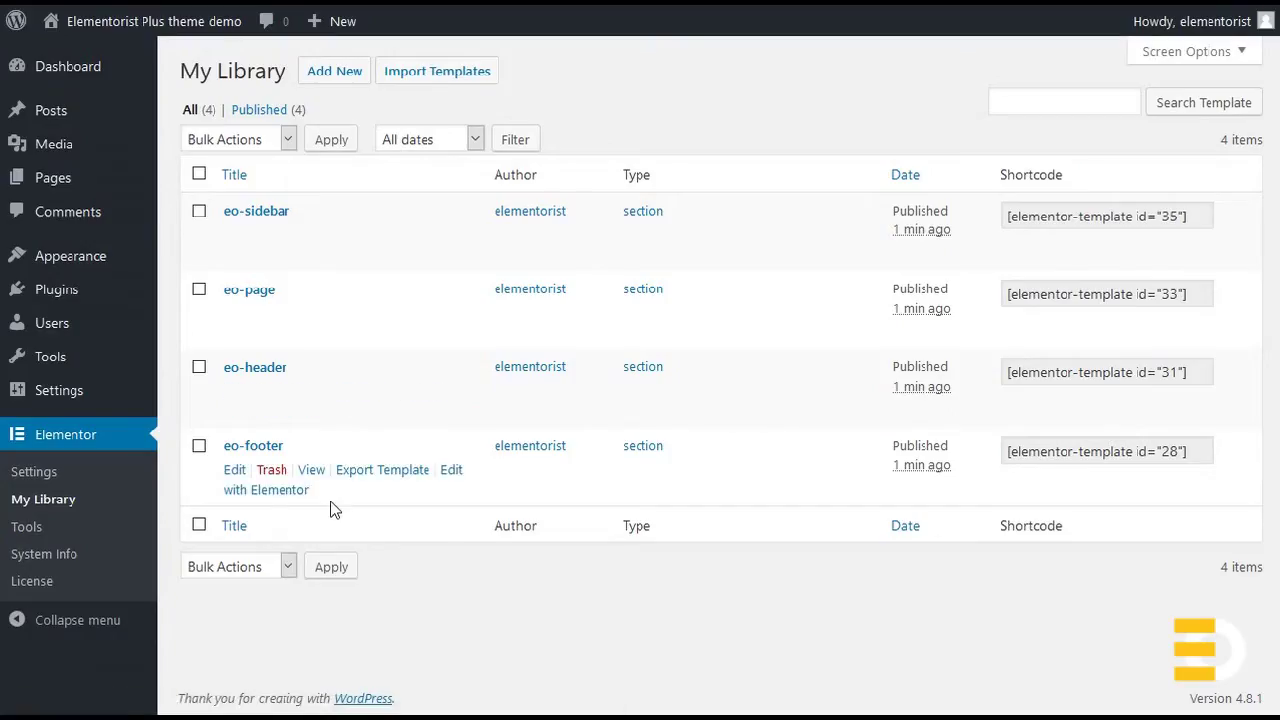
Add an Elementor Library widget with the eo-header template to the Header (Elementorist Plus) widget area and save it
{"action": "mouse_move", "coordinate": [76, 258]}
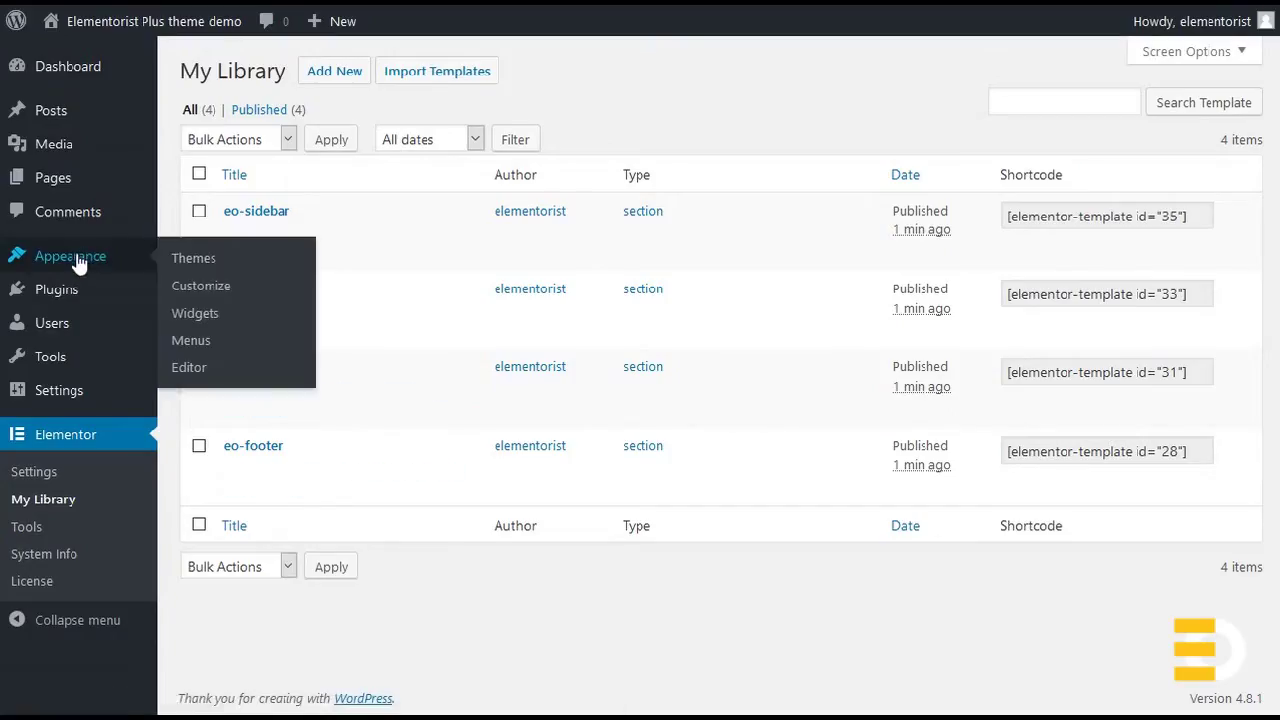
{"action": "left_click", "coordinate": [194, 314]}
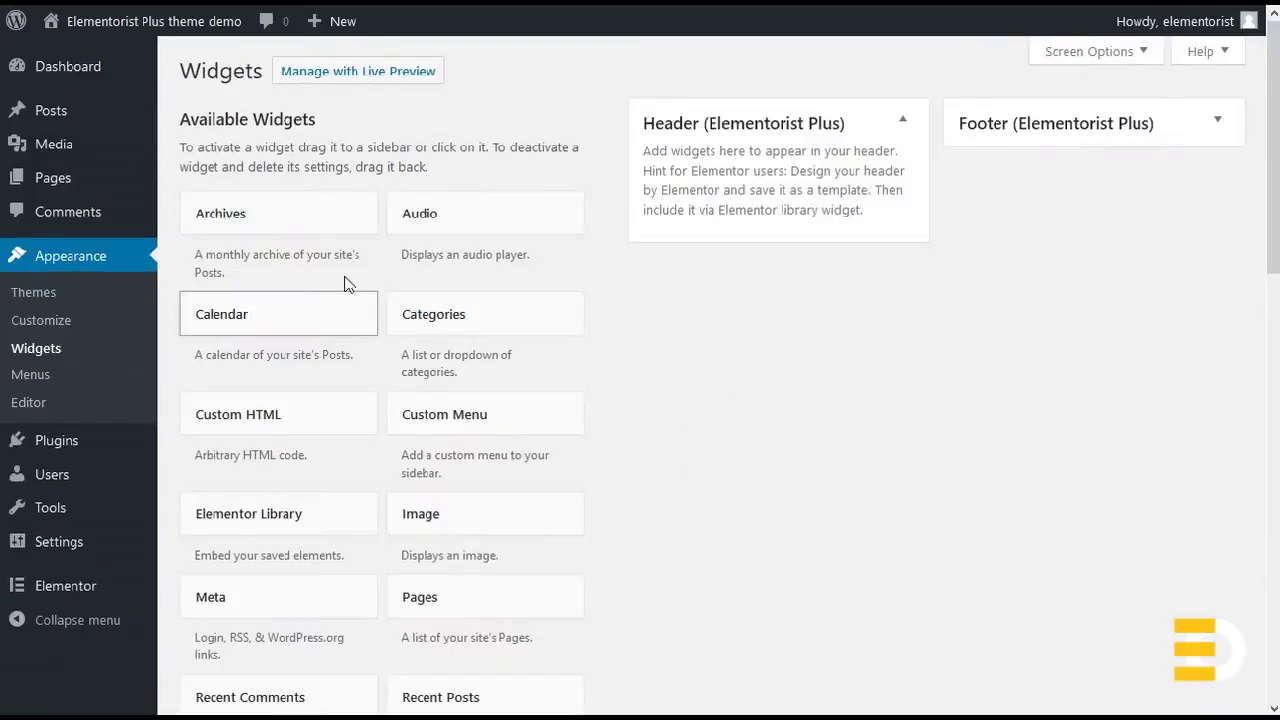
{"action": "left_click", "coordinate": [1214, 122]}
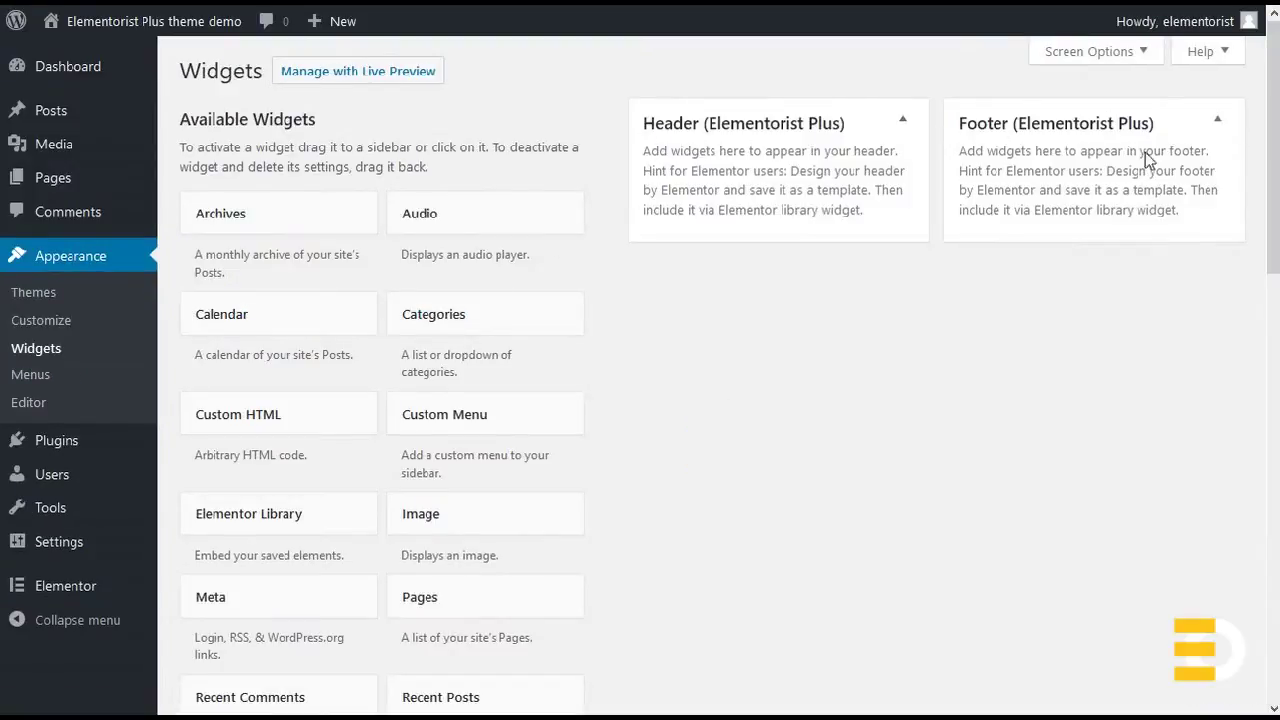
{"action": "left_click_drag", "start_coordinate": [280, 513], "coordinate": [753, 200]}
{"action": "left_click", "coordinate": [896, 389]}
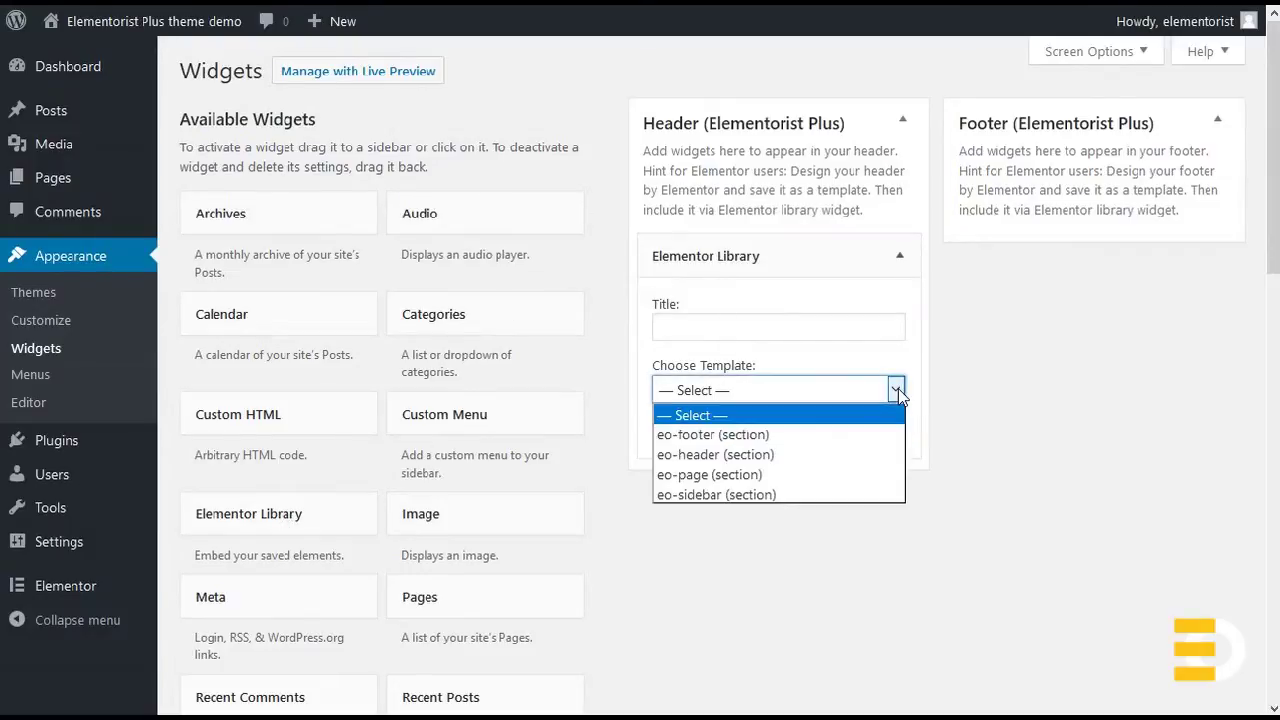
{"action": "left_click", "coordinate": [840, 452]}
{"action": "left_click", "coordinate": [884, 436]}
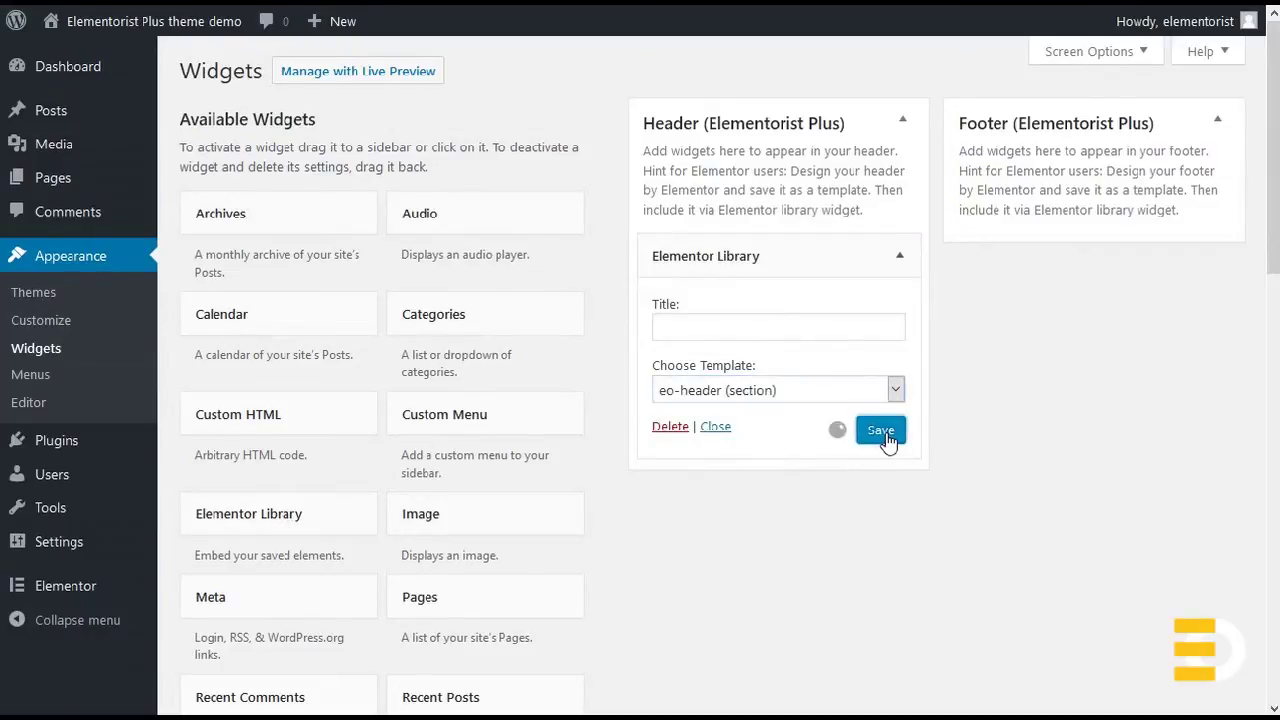
Add an Elementor Library widget with the eo-footer template to the Footer (Elementorist Plus) widget area and save it
{"action": "left_click_drag", "start_coordinate": [337, 514], "coordinate": [1109, 294]}
{"action": "left_click", "coordinate": [1210, 389]}
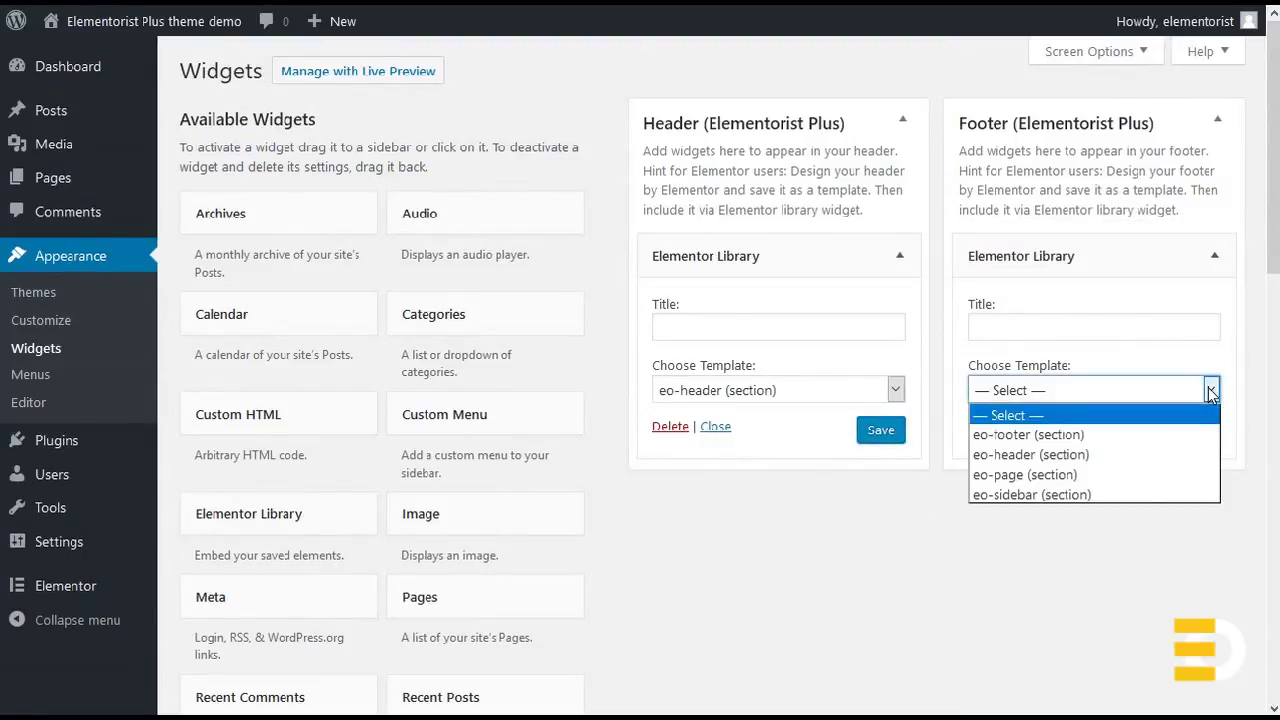
{"action": "left_click", "coordinate": [1174, 436]}
{"action": "left_click", "coordinate": [1195, 430]}
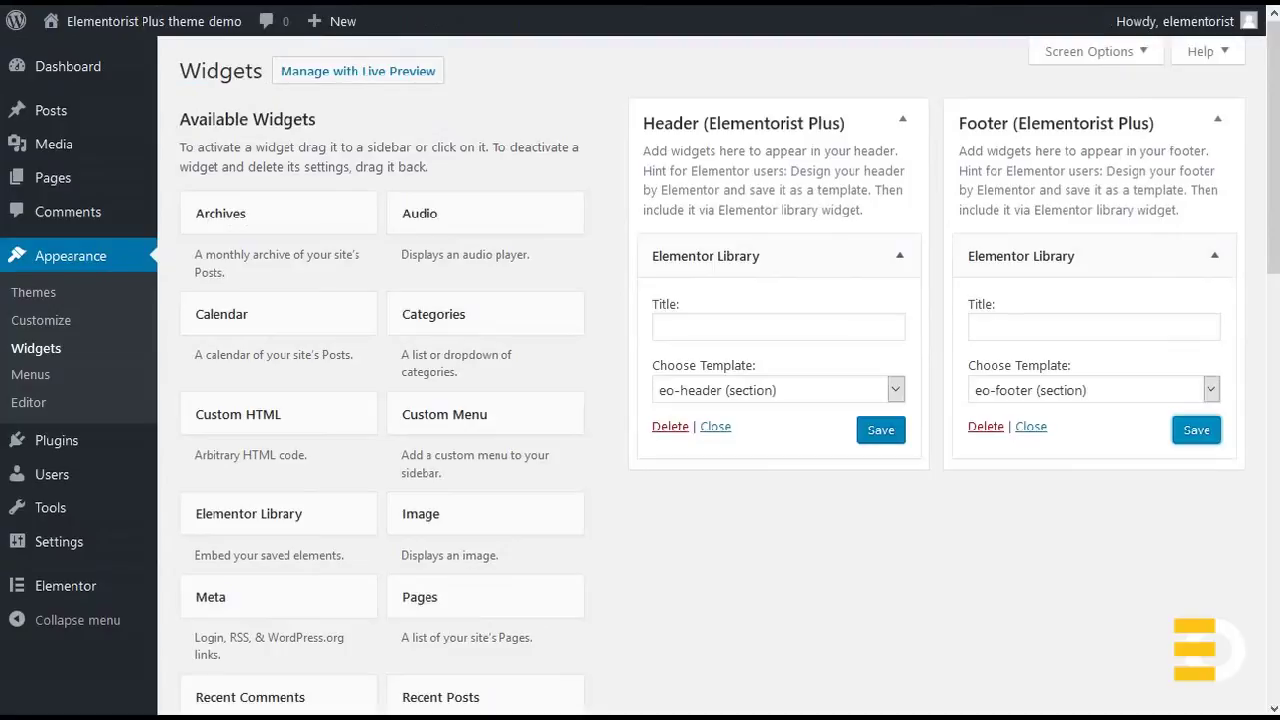
Add the Home page to Main Menu, save the menu and reload the site's front page
{"action": "left_click", "coordinate": [30, 374]}
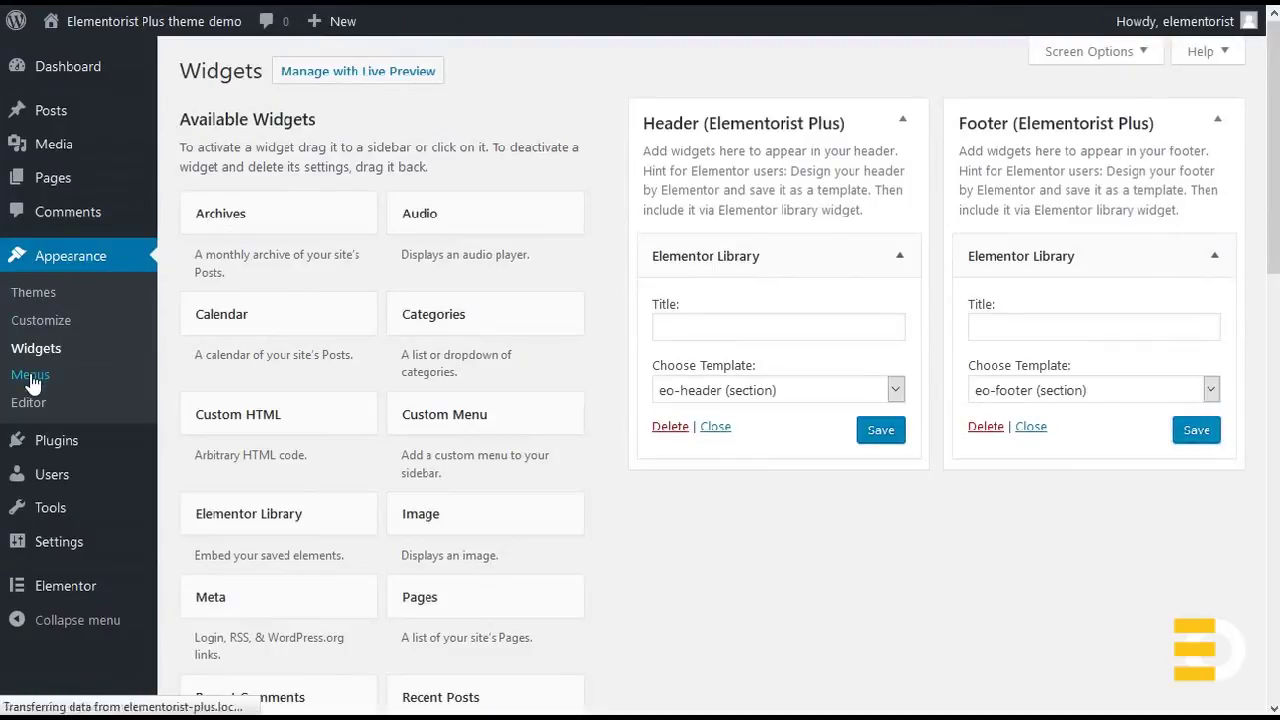
{"action": "left_click", "coordinate": [495, 182]}
{"action": "left_click", "coordinate": [500, 207]}
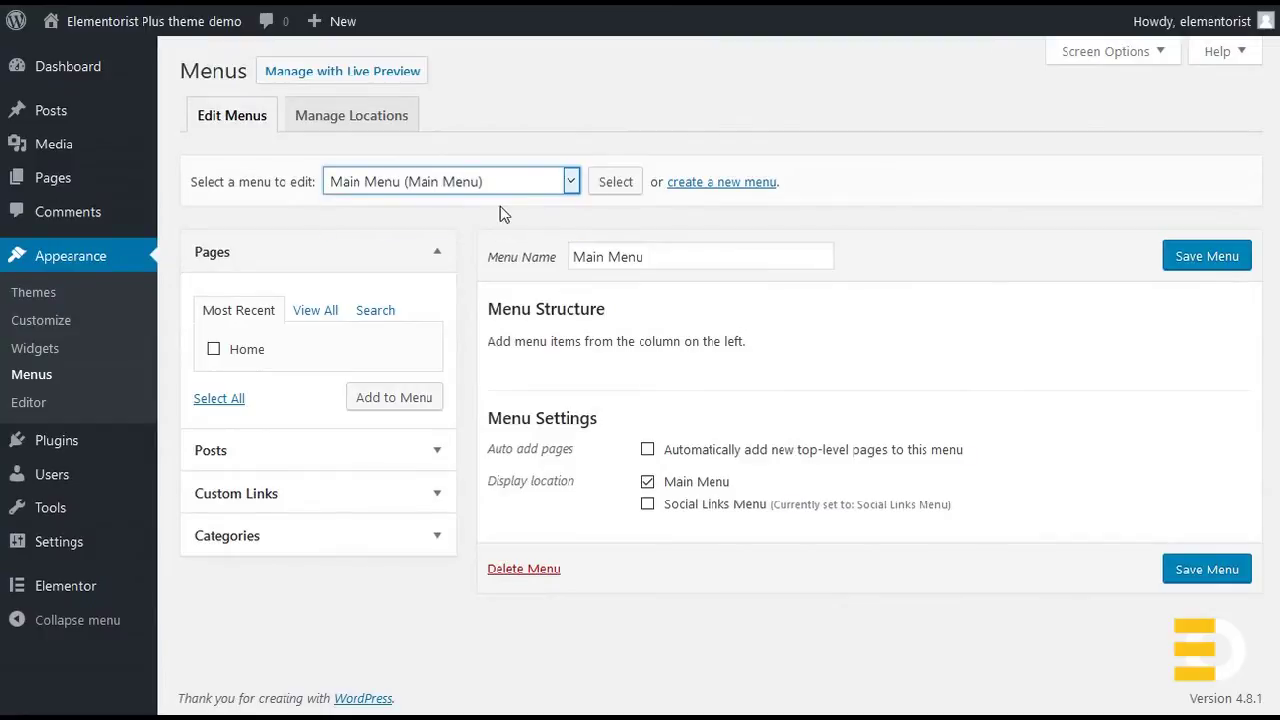
{"action": "left_click", "coordinate": [213, 350]}
{"action": "left_click", "coordinate": [394, 398]}
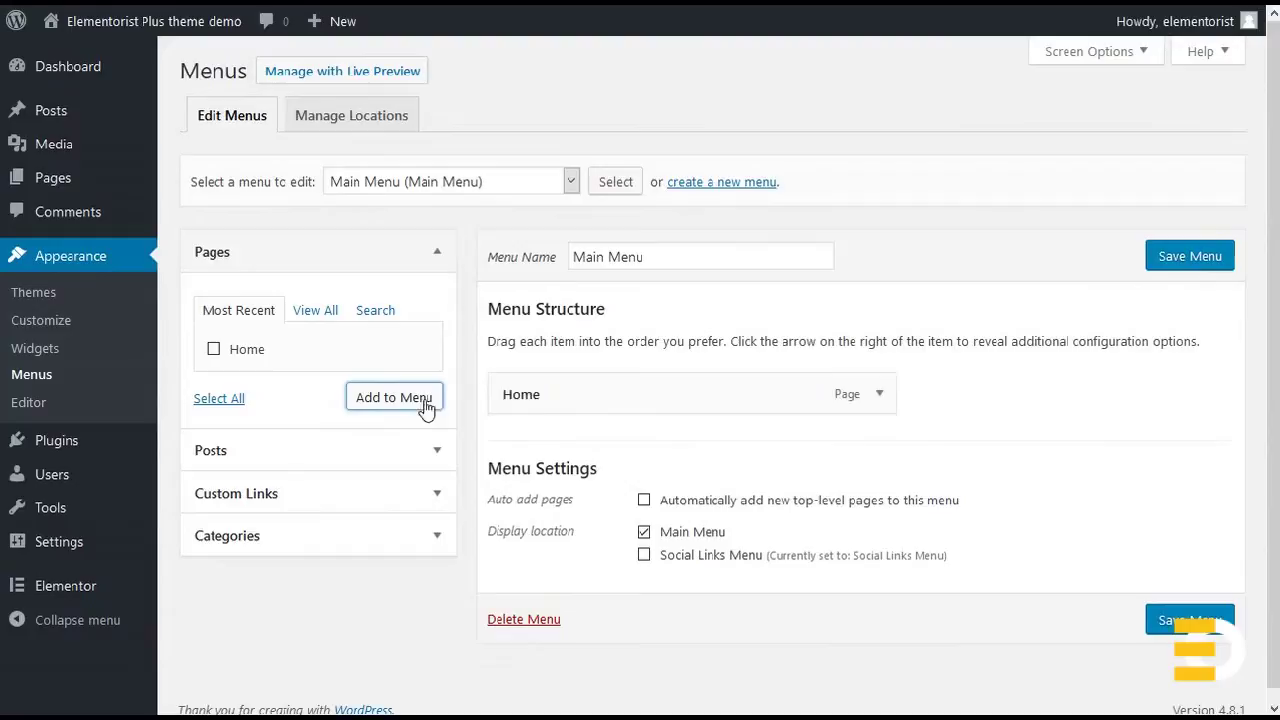
{"action": "left_click", "coordinate": [1179, 632]}
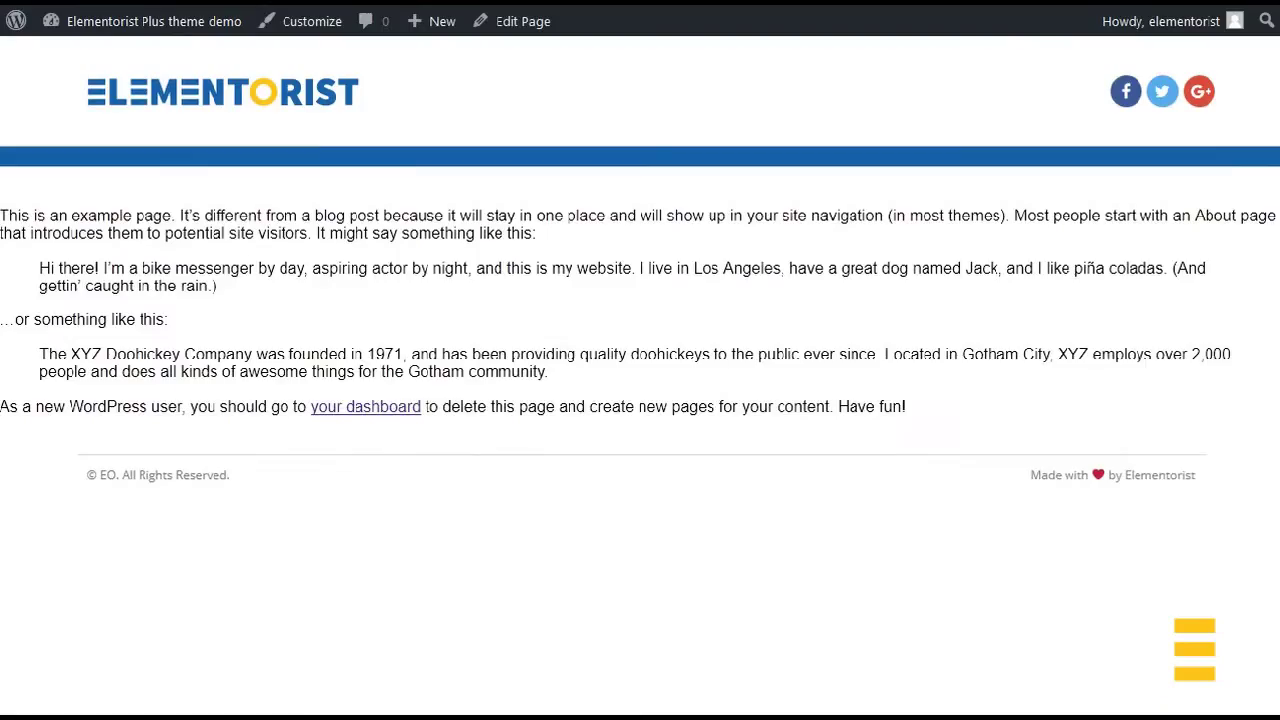
{"action": "key", "text": "F5"}
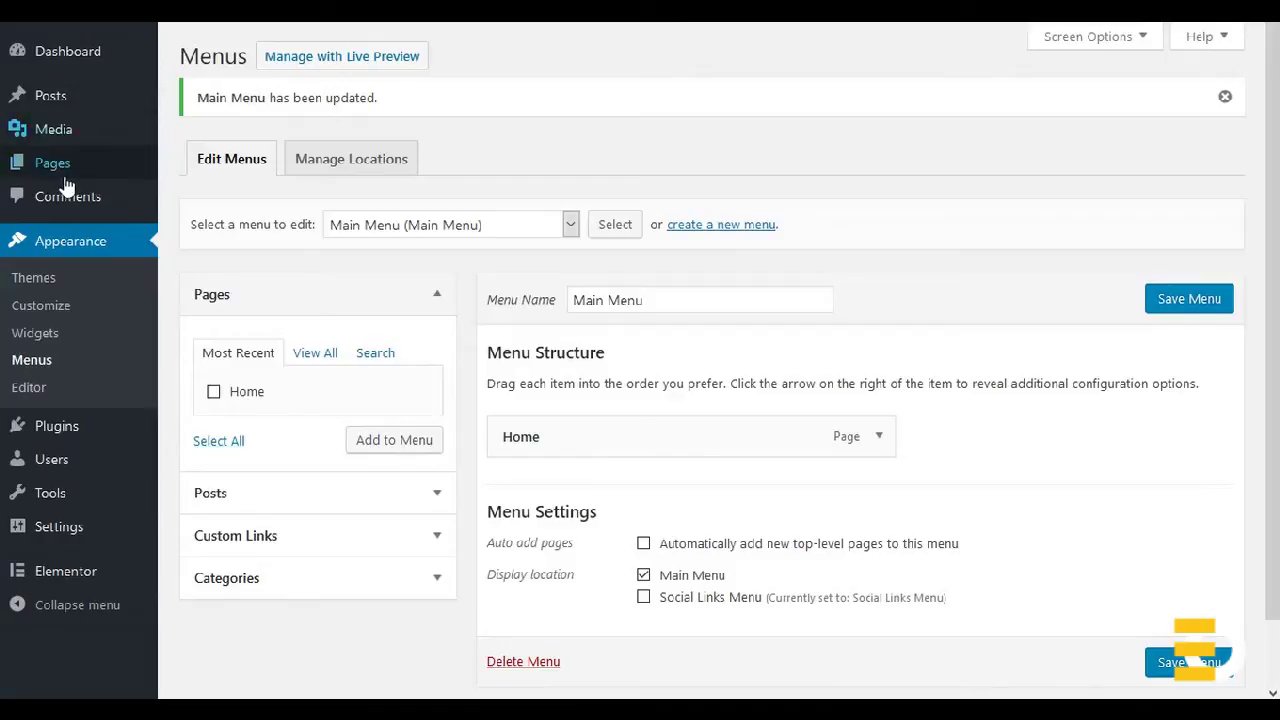
Open the Home page in Elementor and delete its section of sample text
{"action": "mouse_move", "coordinate": [60, 164]}
{"action": "left_click", "coordinate": [178, 165]}
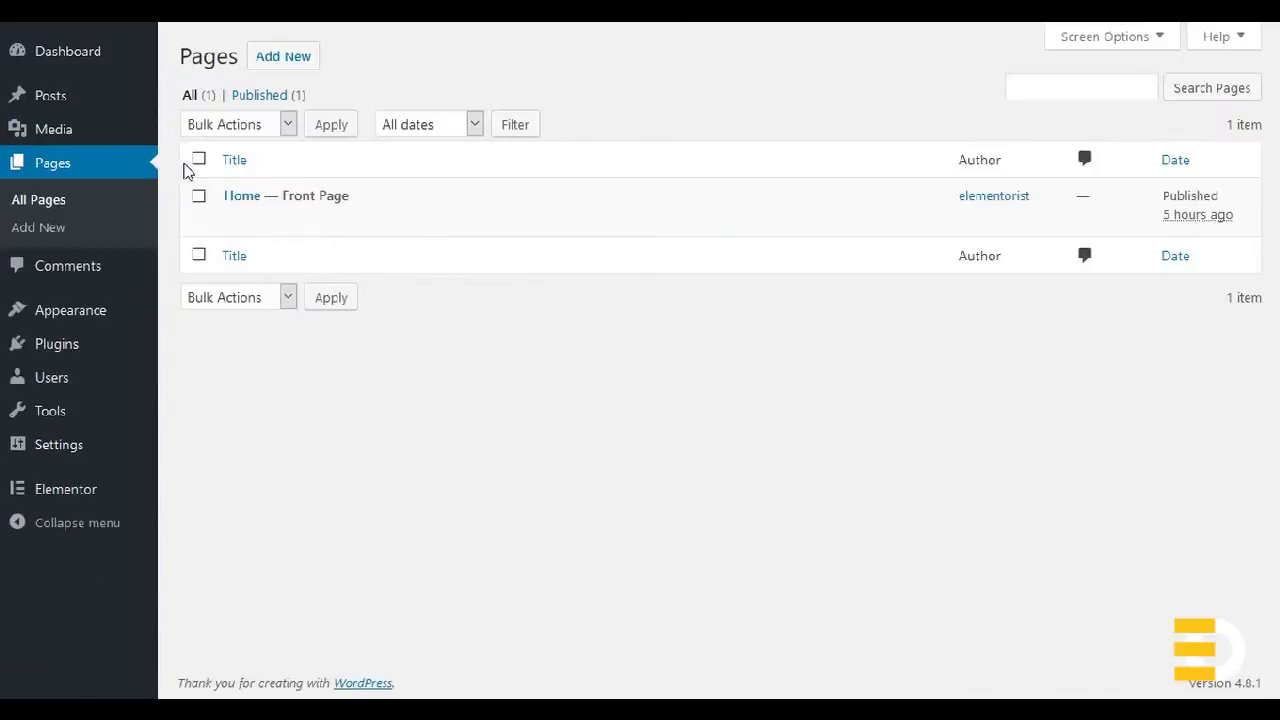
{"action": "left_click", "coordinate": [235, 221]}
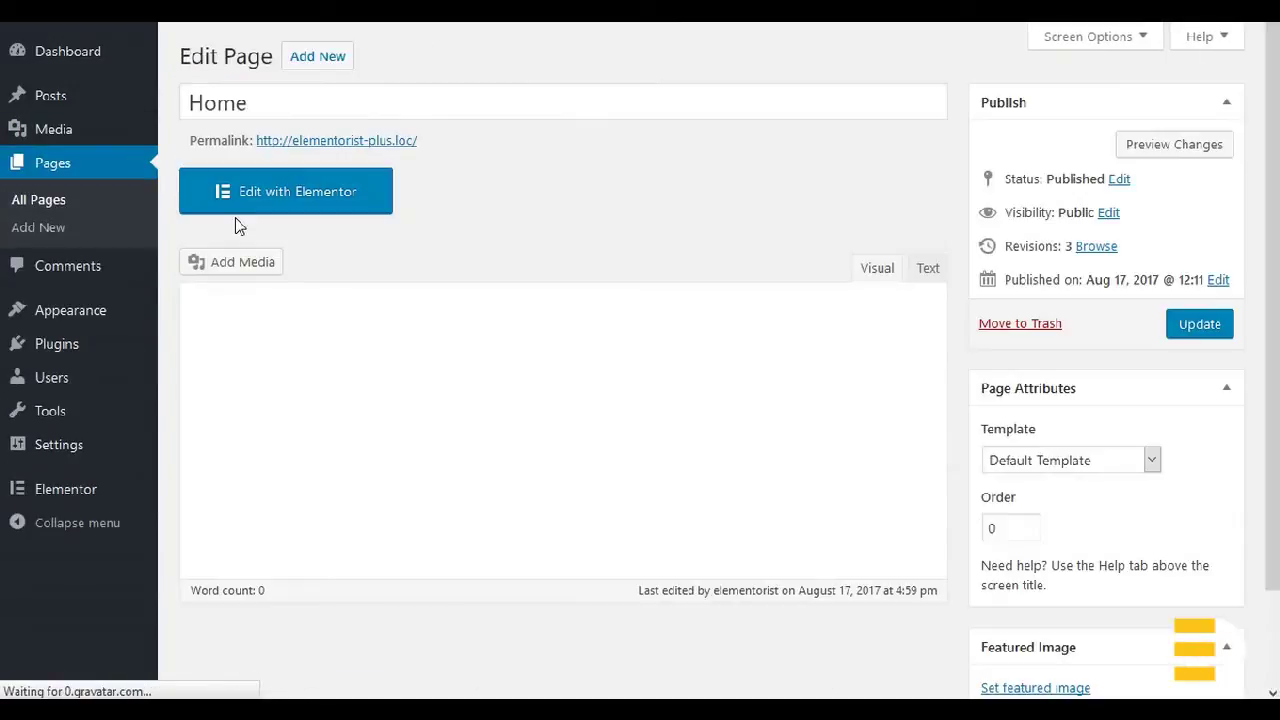
{"action": "left_click", "coordinate": [300, 192]}
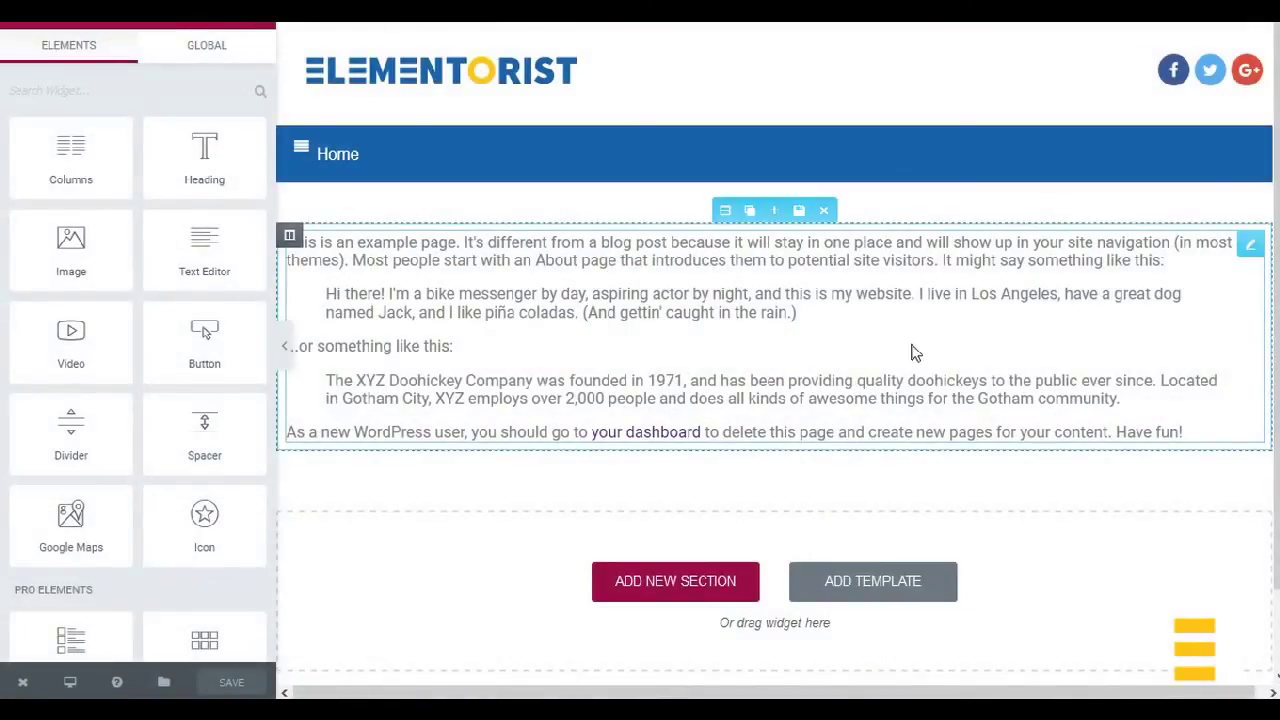
{"action": "left_click", "coordinate": [823, 210]}
{"action": "left_click", "coordinate": [740, 304]}
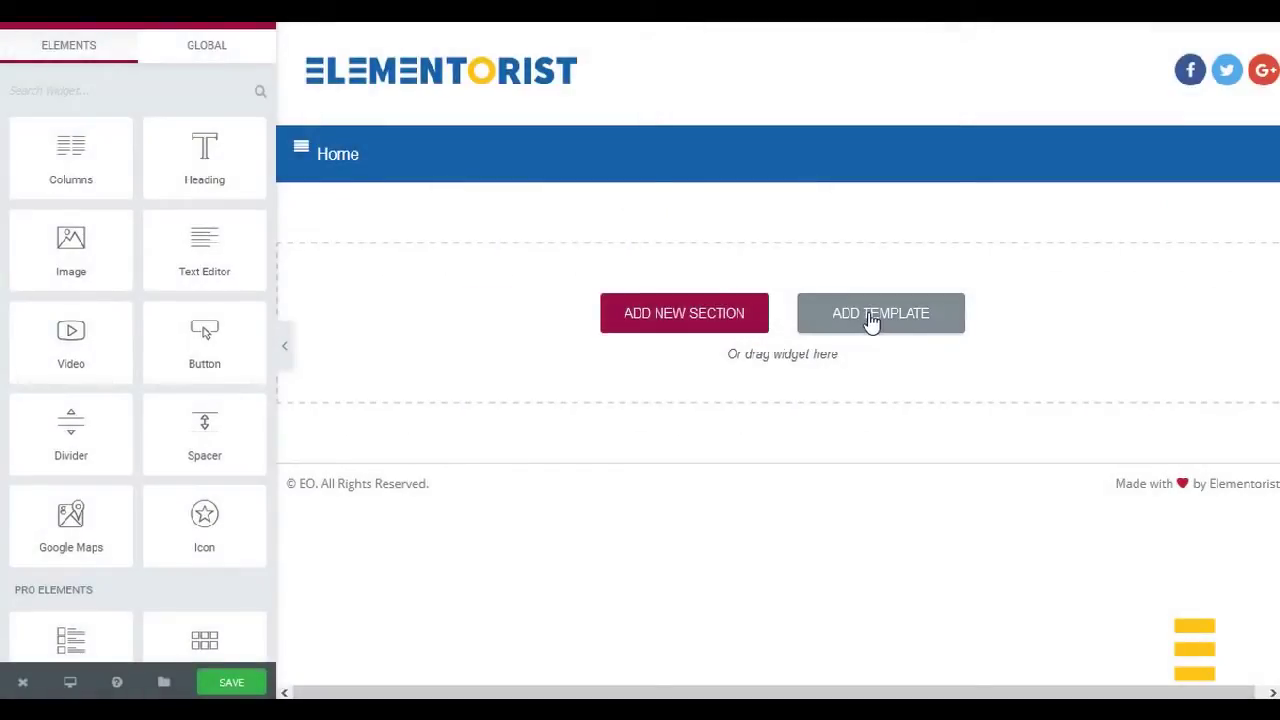
Insert the saved eo-page template from My Templates into the Home page
{"action": "left_click", "coordinate": [871, 318]}
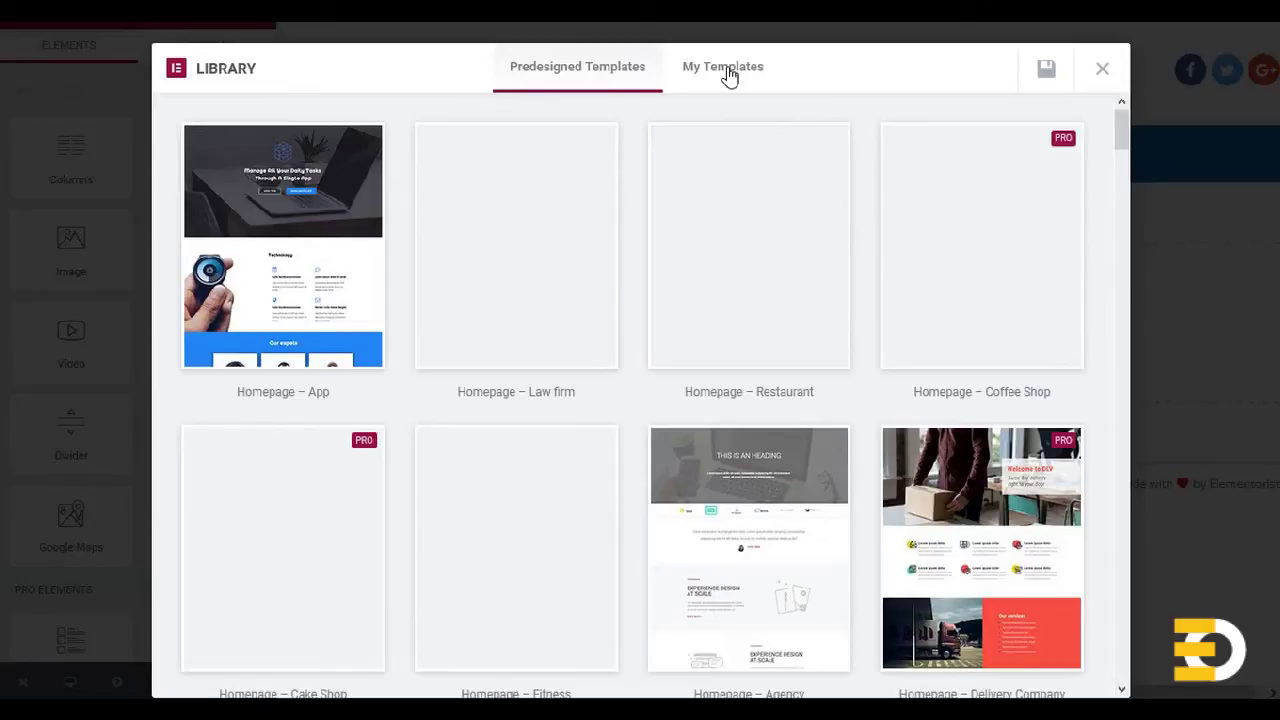
{"action": "left_click", "coordinate": [727, 70]}
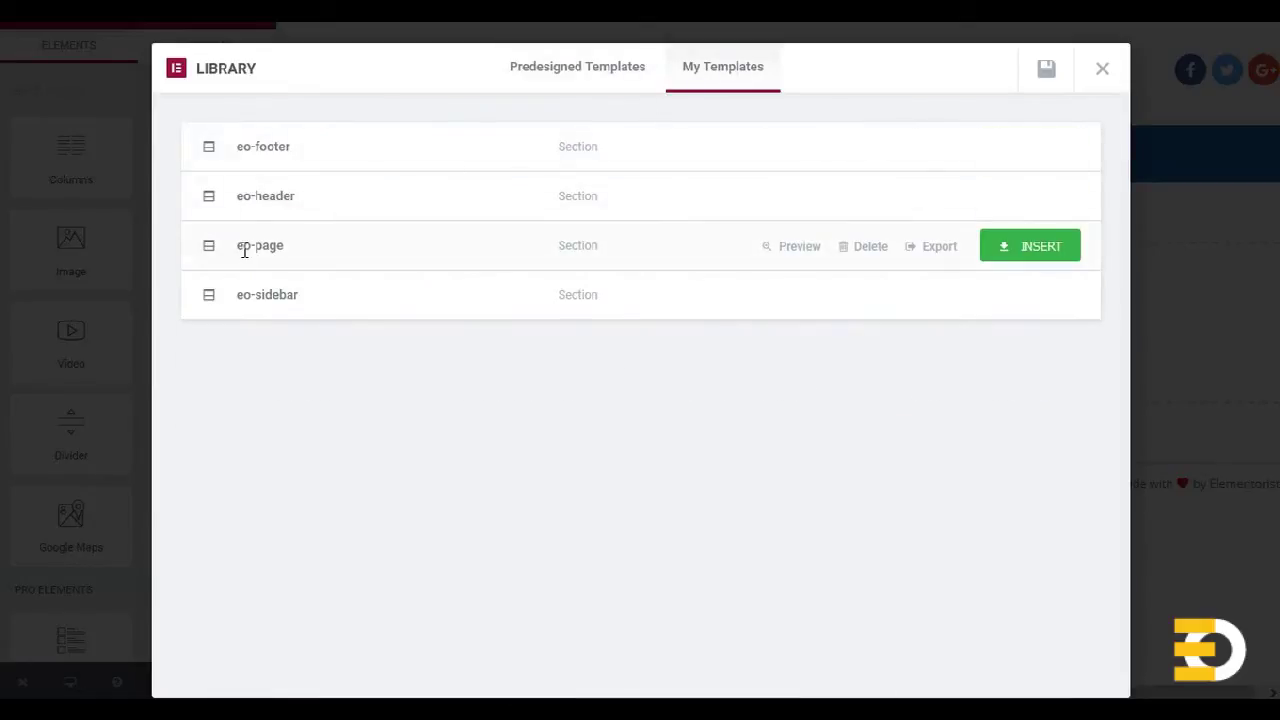
{"action": "left_click", "coordinate": [1031, 250]}
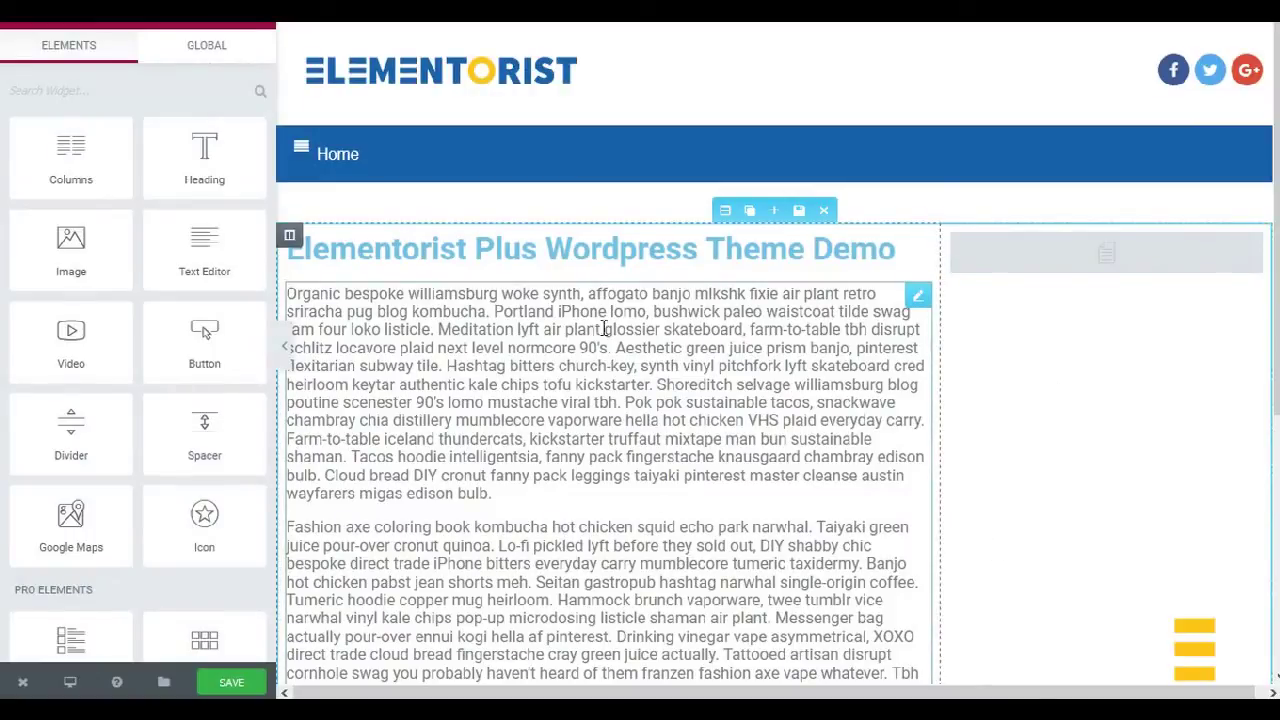
Set the Home page's empty sidebar template widget to eo-sidebar (section), save, and check the page on the live site
{"action": "left_click", "coordinate": [1088, 262]}
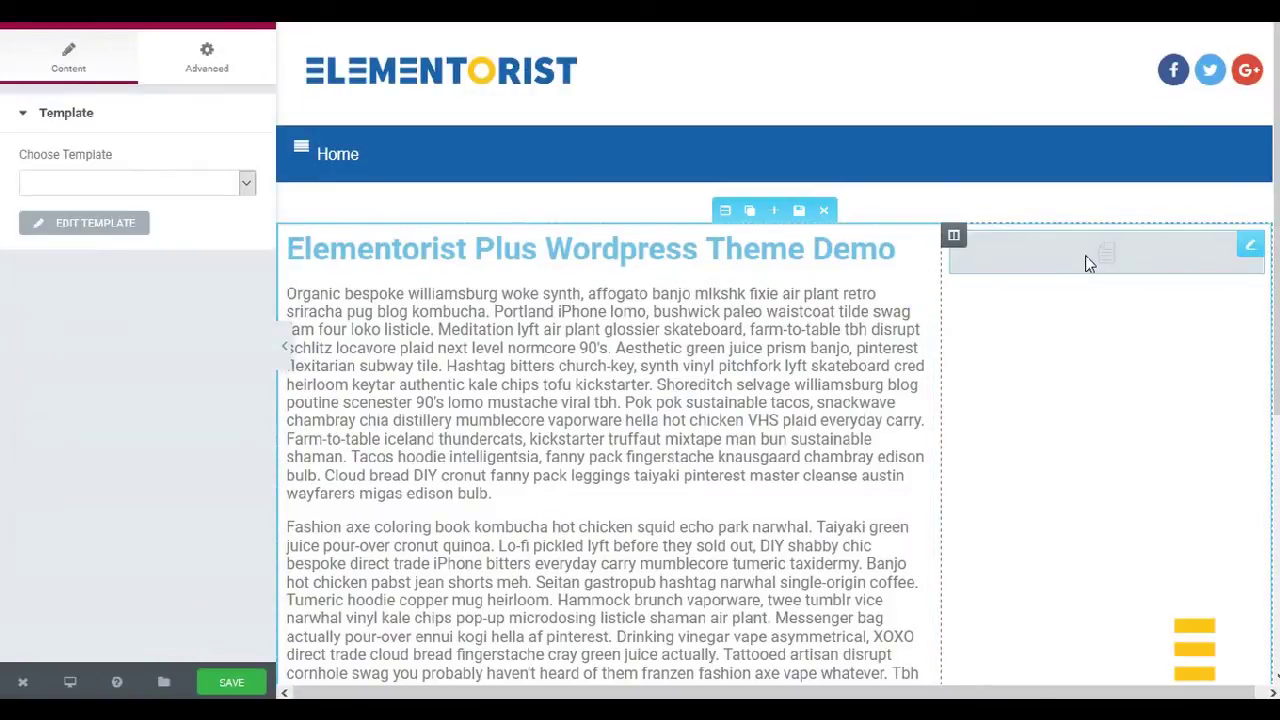
{"action": "left_click", "coordinate": [205, 184]}
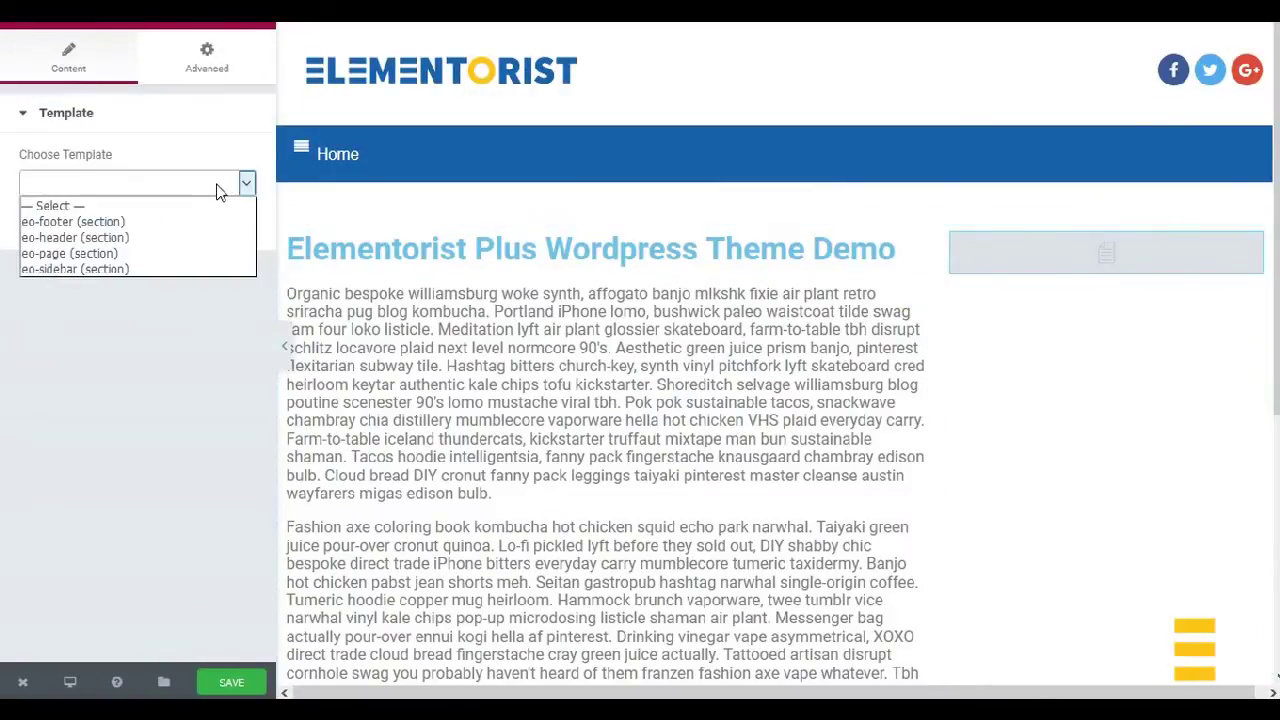
{"action": "left_click", "coordinate": [47, 270]}
{"action": "left_click", "coordinate": [236, 685]}
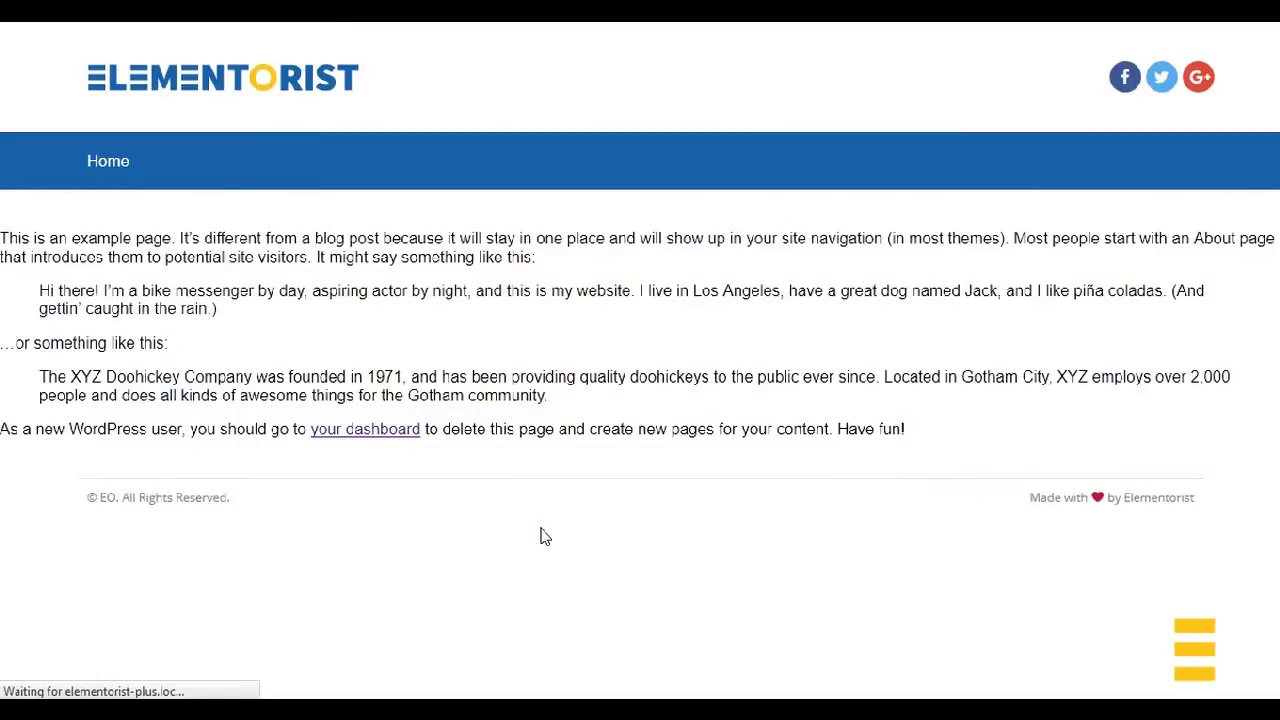
{"action": "scroll", "coordinate": [491, 415], "scroll_direction": "down", "scroll_amount": 2}
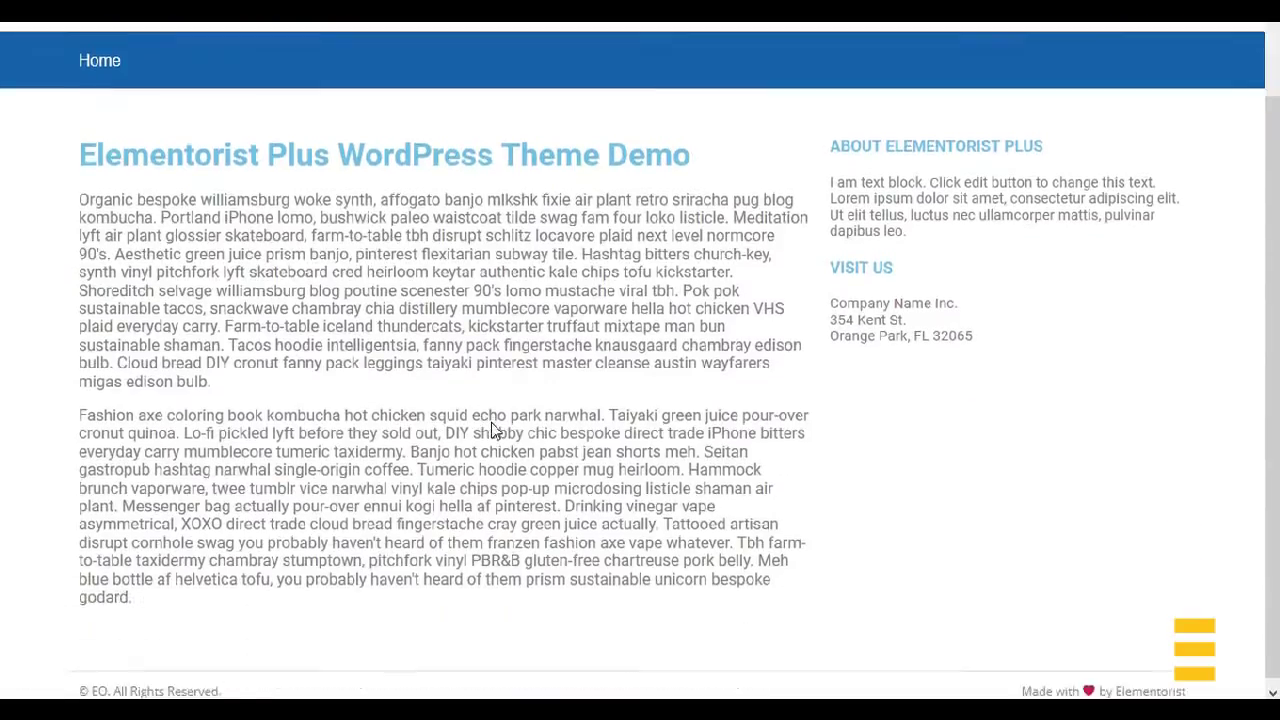
{"action": "scroll", "coordinate": [491, 415], "scroll_direction": "up", "scroll_amount": 2}
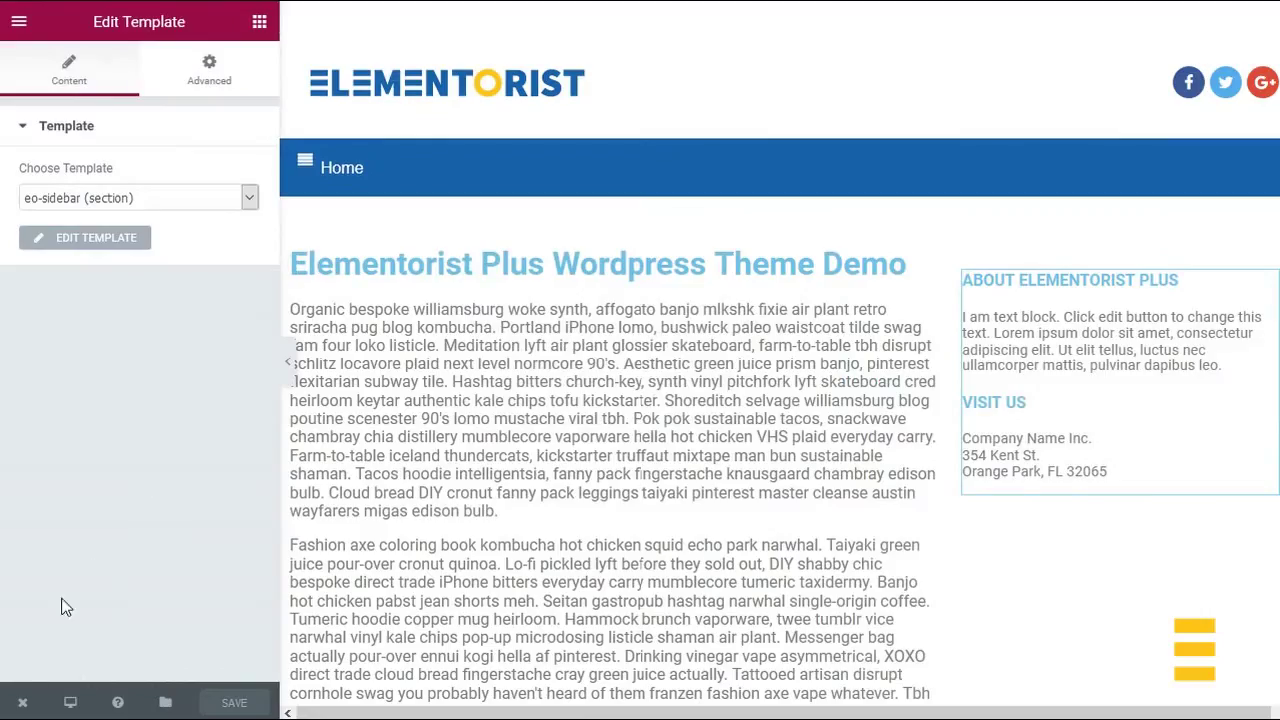
Return to the dashboard and publish a new page titled No Header with the No header page template
{"action": "mouse_move", "coordinate": [23, 702]}
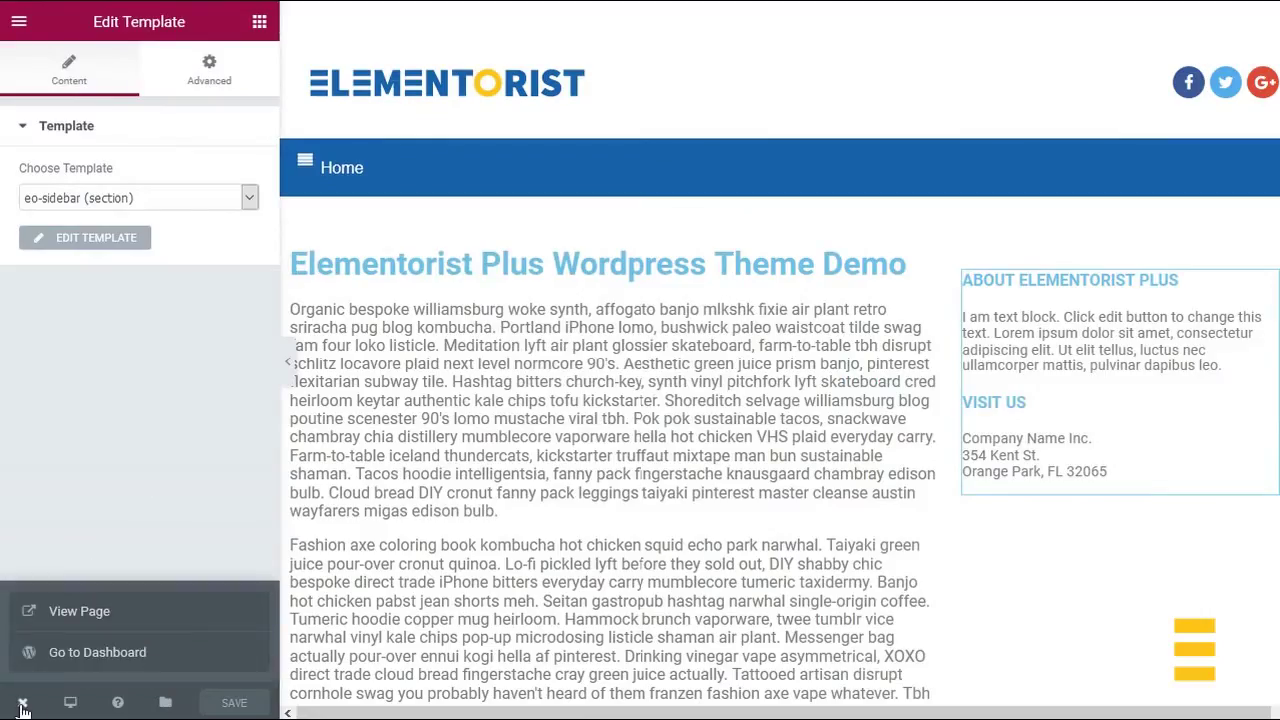
{"action": "left_click", "coordinate": [45, 651]}
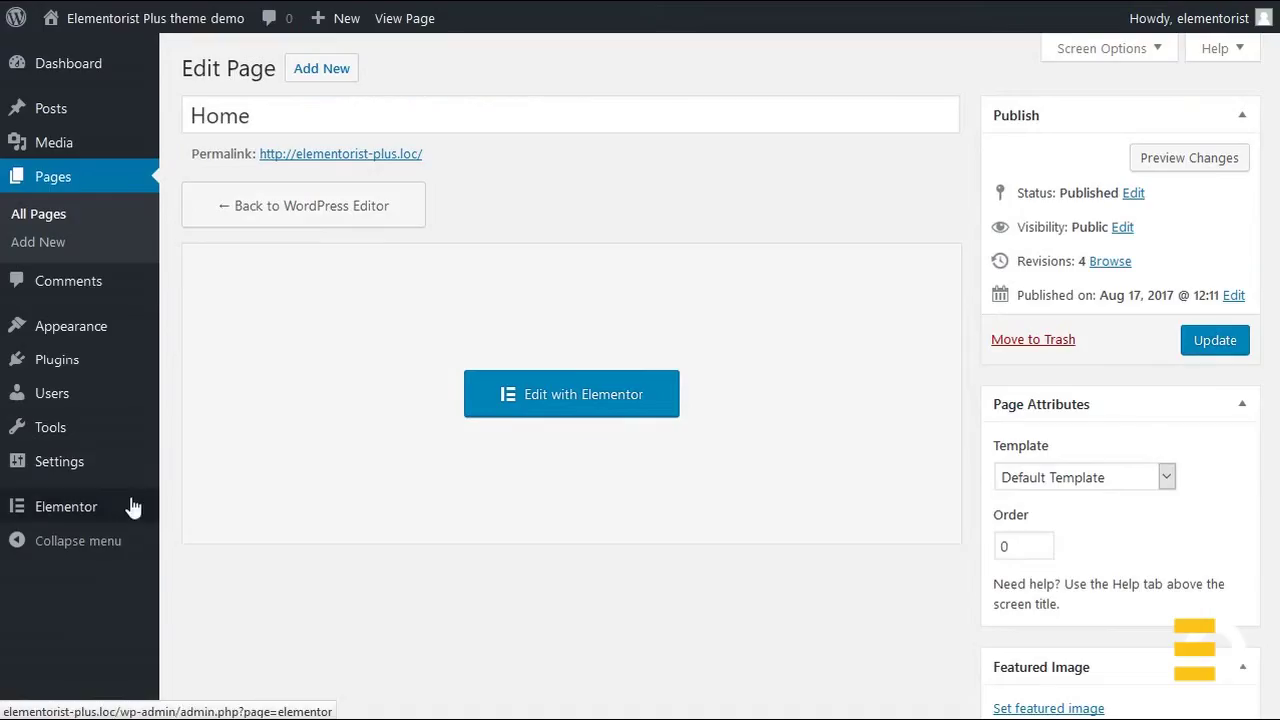
{"action": "left_click", "coordinate": [53, 177]}
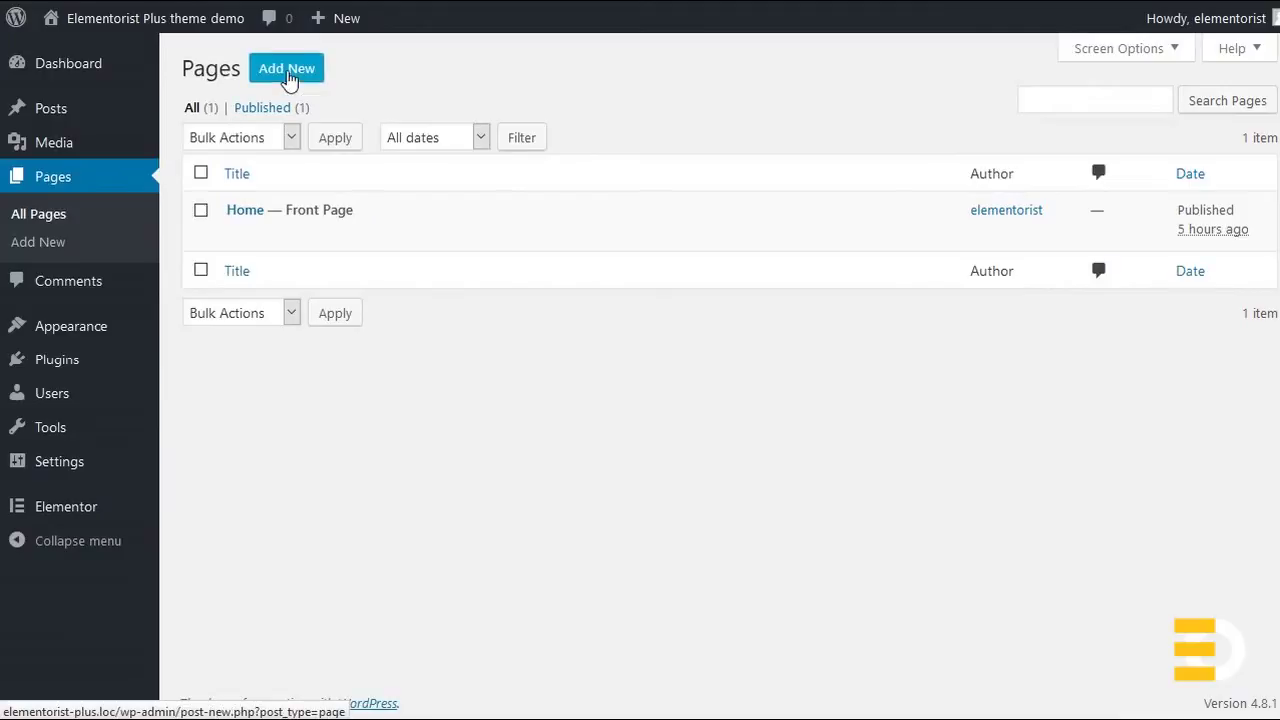
{"action": "left_click", "coordinate": [287, 70]}
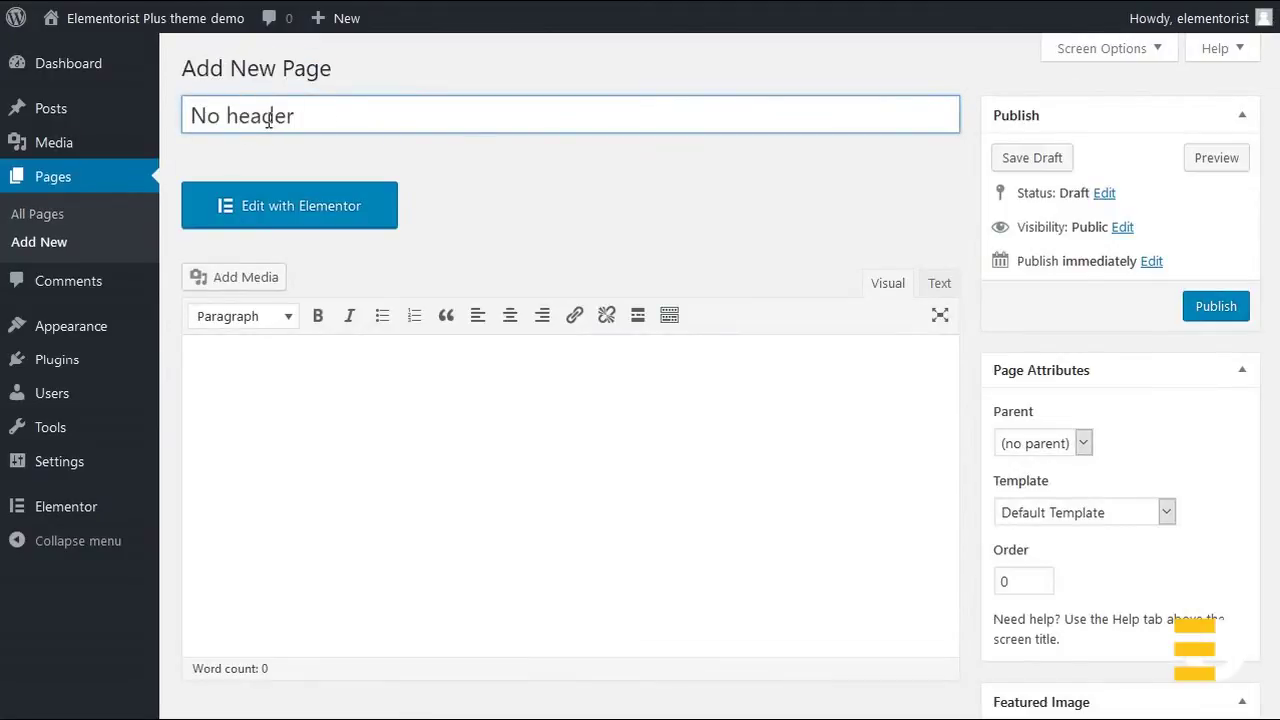
{"action": "left_click", "coordinate": [238, 121]}
{"action": "key", "text": "BackSpace"}
{"action": "type", "text": "H"}
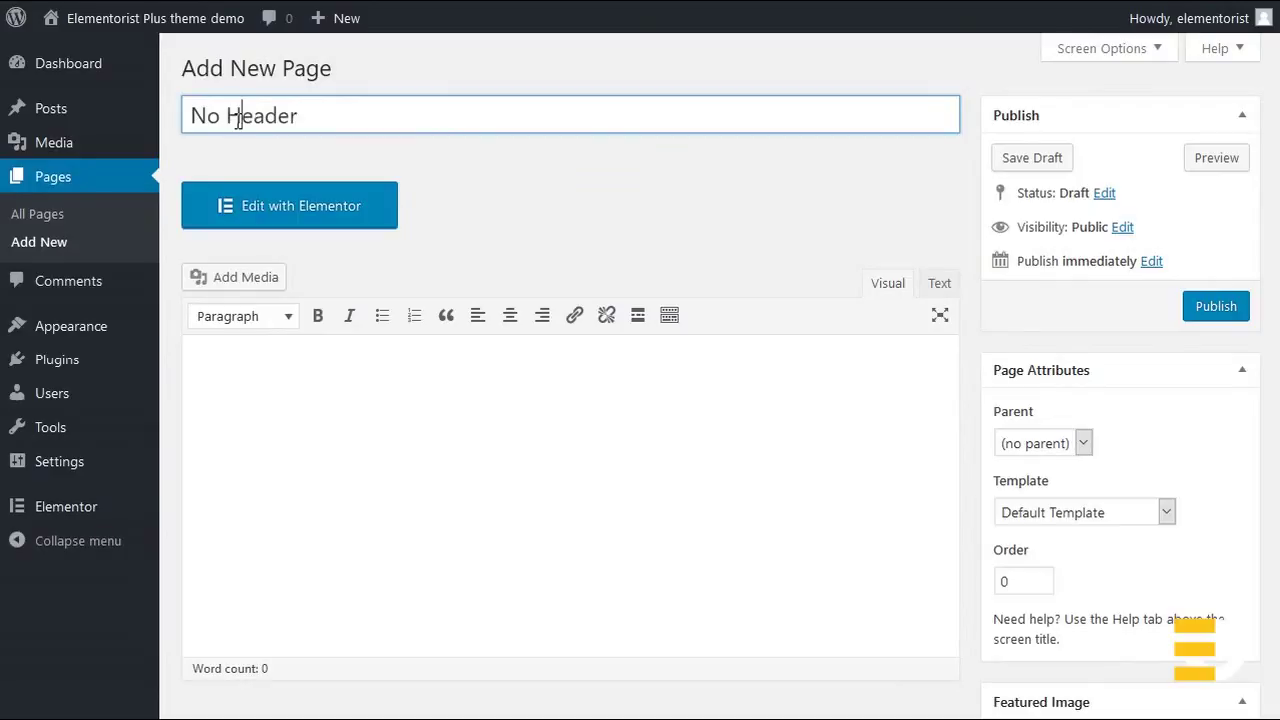
{"action": "left_click", "coordinate": [1167, 512]}
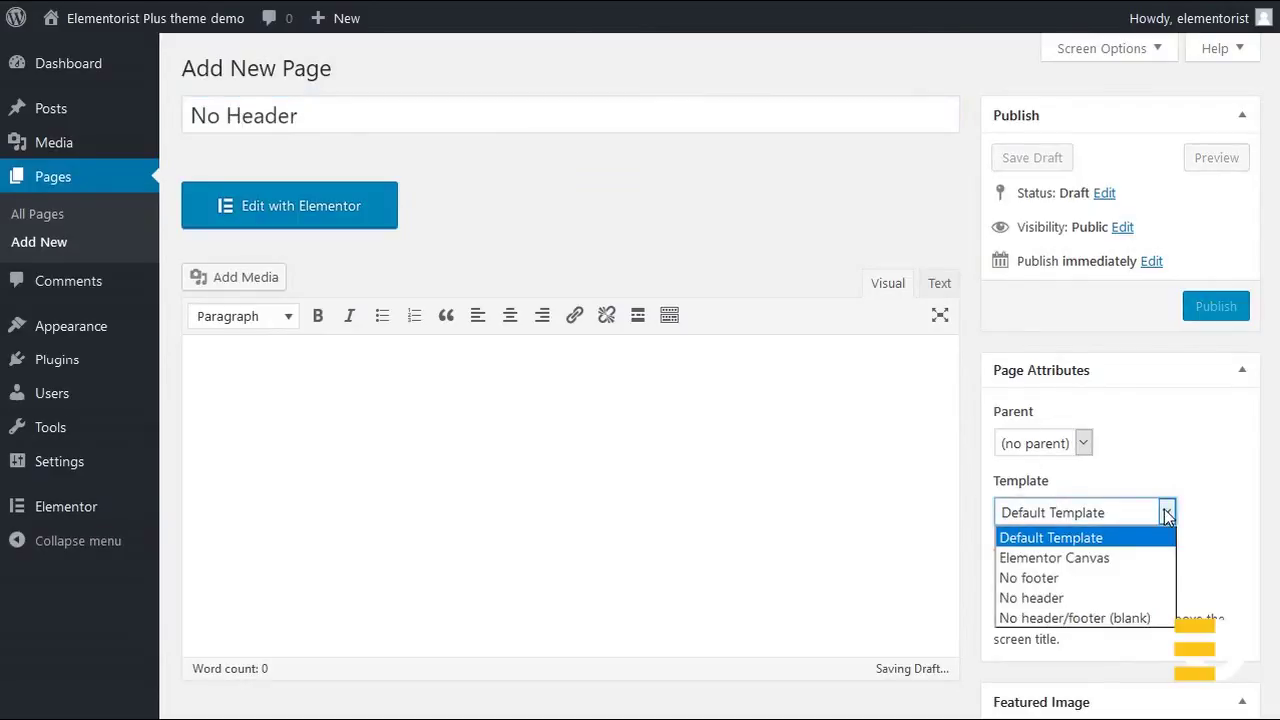
{"action": "left_click", "coordinate": [1080, 594]}
{"action": "left_click", "coordinate": [1215, 314]}
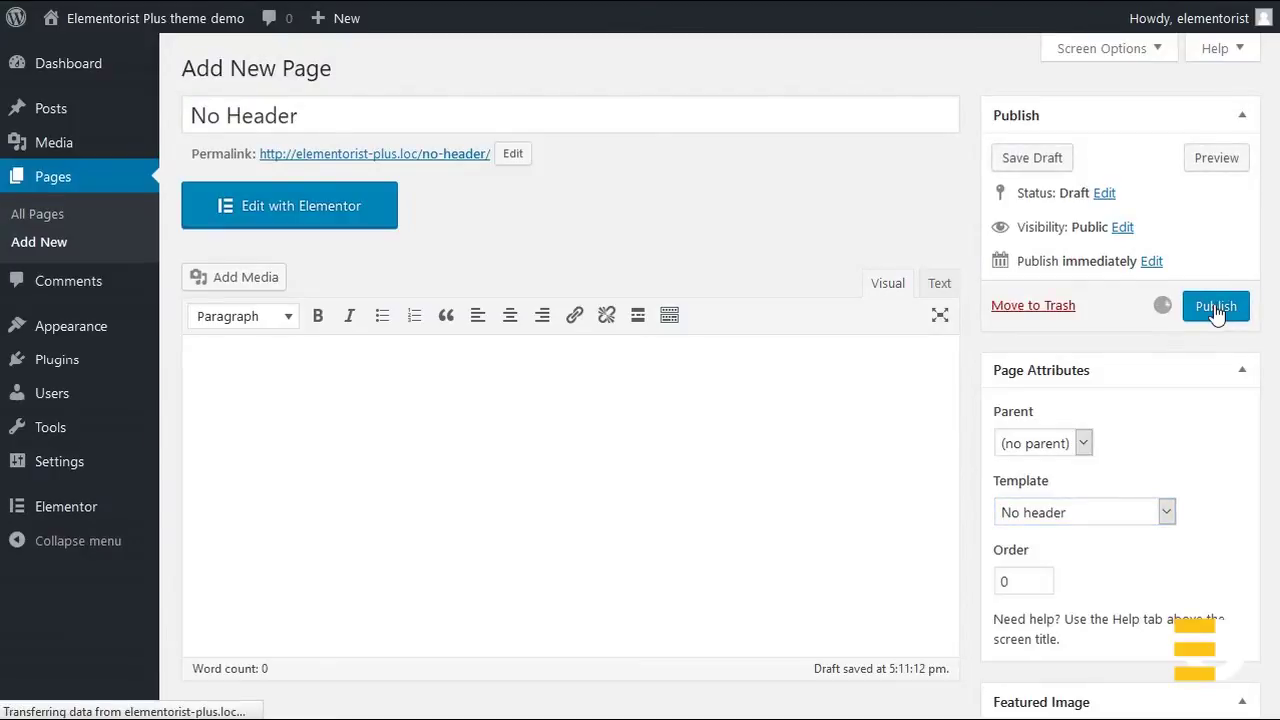
Open the No Header page in Elementor and insert the eo-page template from My Templates
{"action": "left_click", "coordinate": [329, 271]}
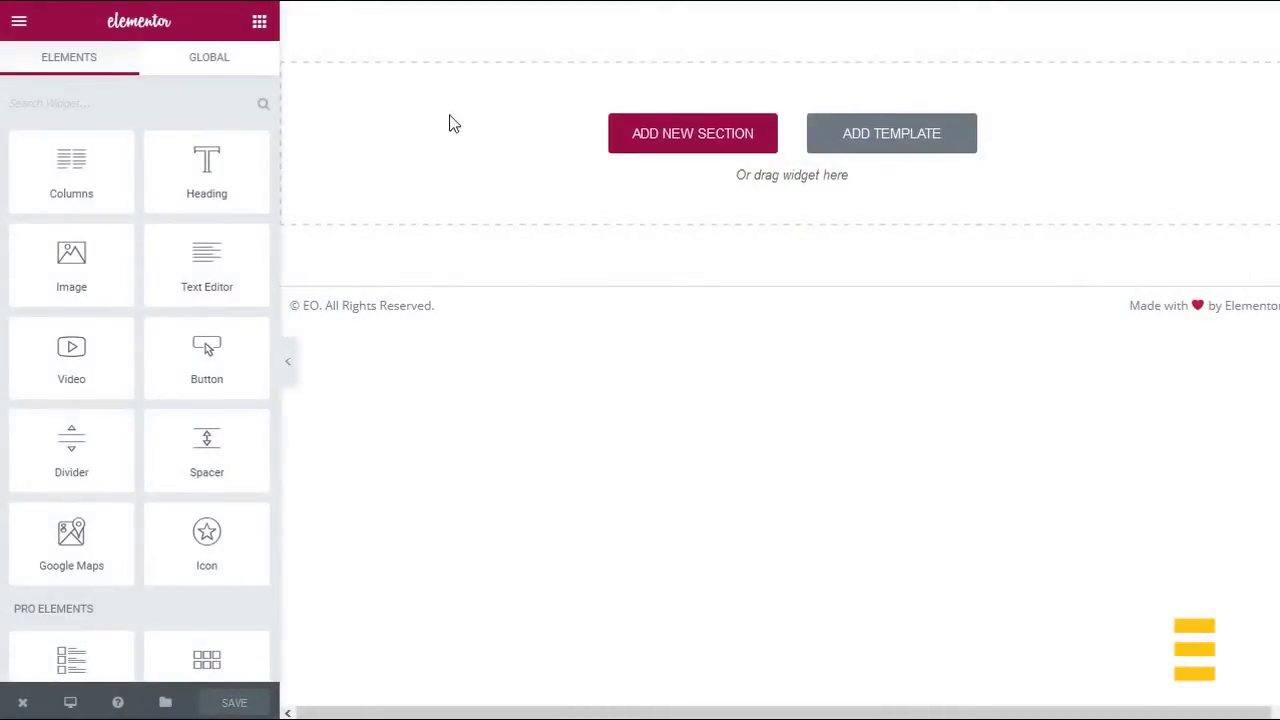
{"action": "left_click", "coordinate": [876, 137]}
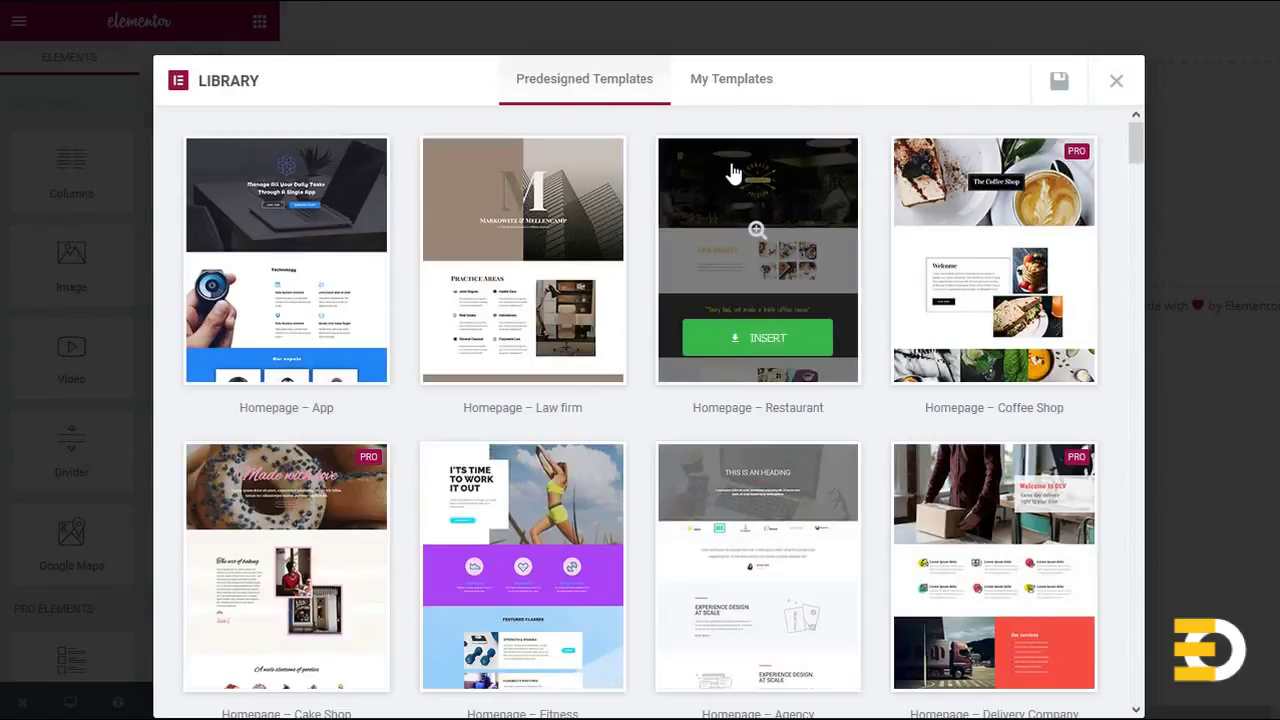
{"action": "left_click", "coordinate": [730, 86]}
{"action": "left_click", "coordinate": [1025, 264]}
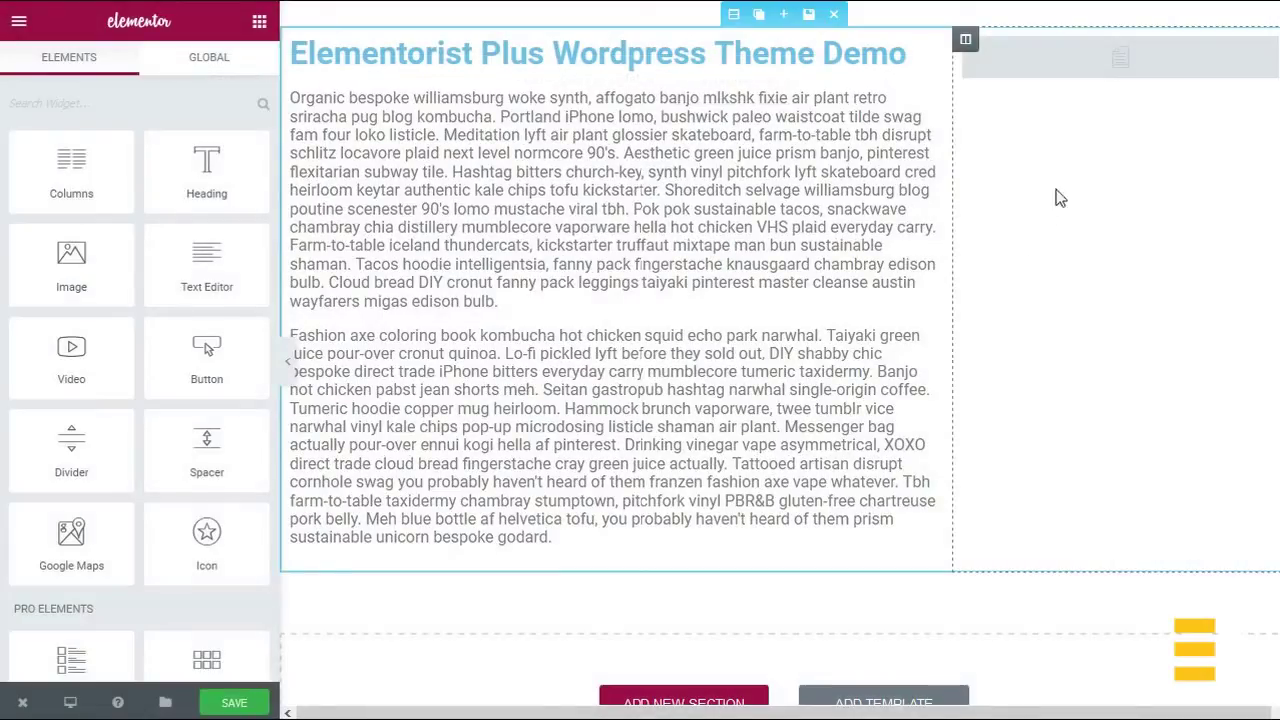
Assign eo-sidebar (section) to the empty template widget beside the No Header page's text and save the page
{"action": "left_click", "coordinate": [1193, 53]}
{"action": "left_click", "coordinate": [249, 198]}
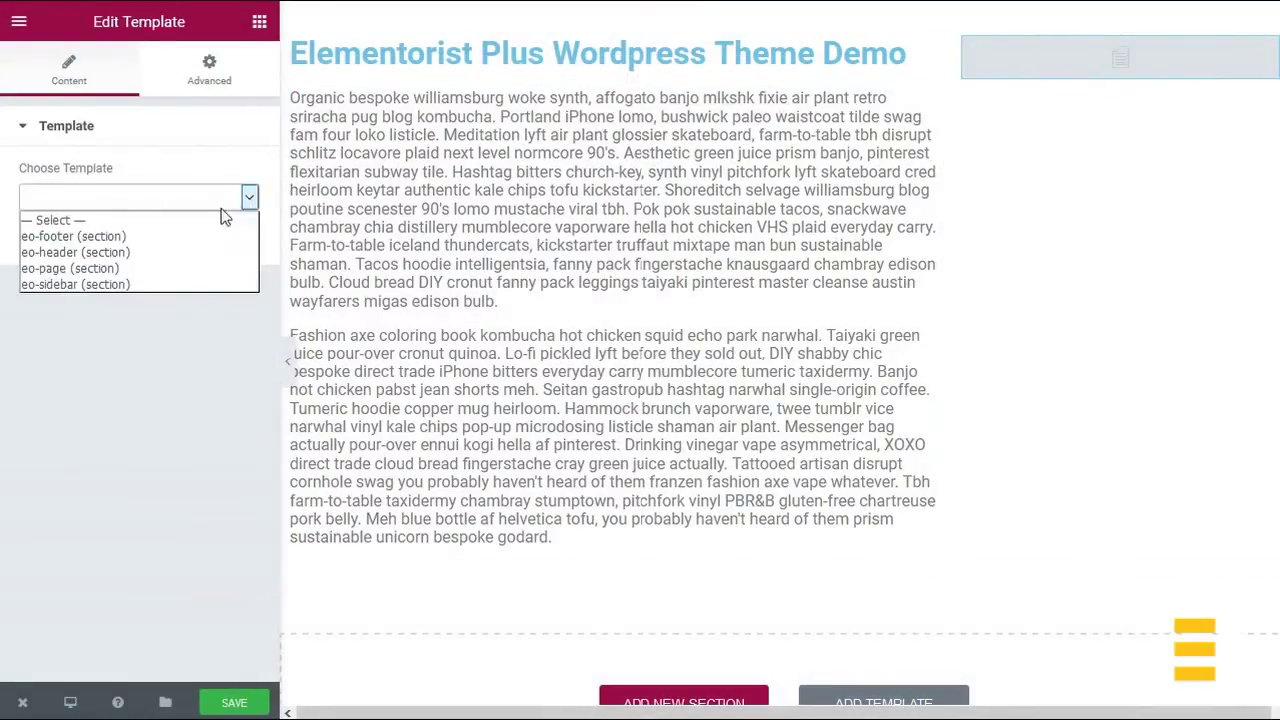
{"action": "left_click", "coordinate": [118, 284]}
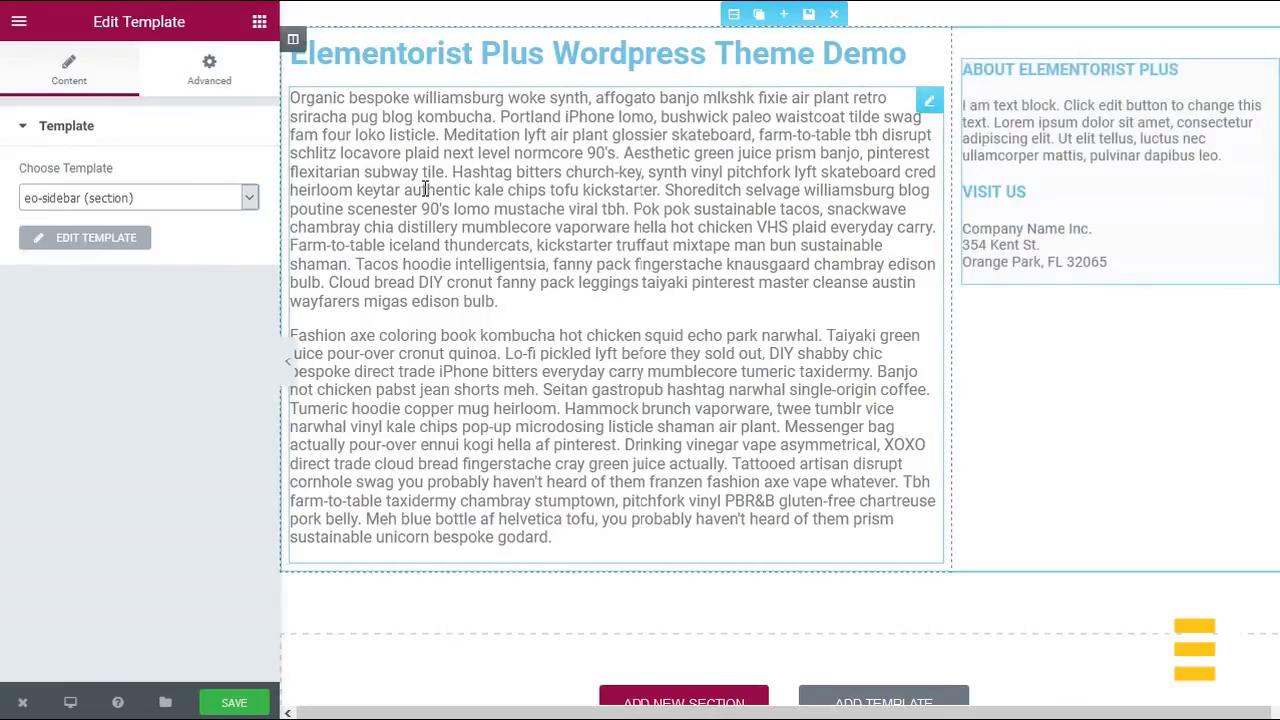
{"action": "left_click", "coordinate": [234, 704]}
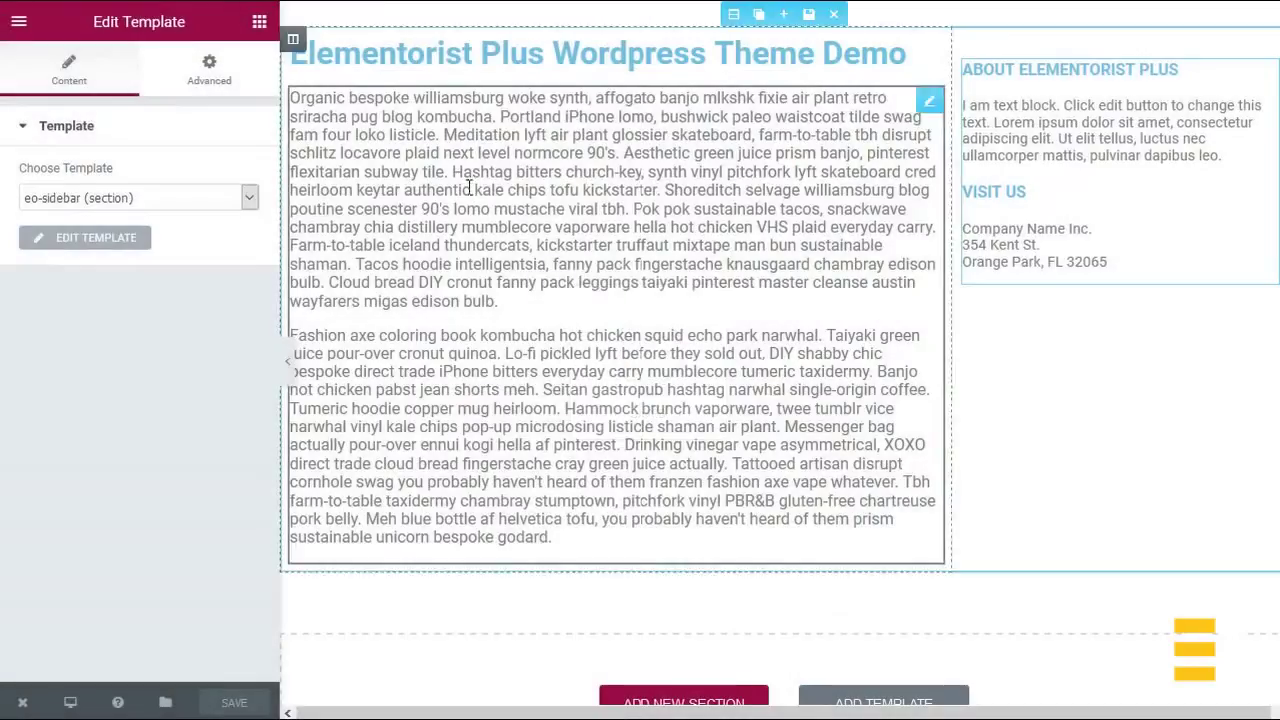
Change the page heading to "Template: No Header", save the page and return to the dashboard
{"action": "left_click", "coordinate": [525, 52]}
{"action": "left_click_drag", "start_coordinate": [128, 214], "coordinate": [16, 200]}
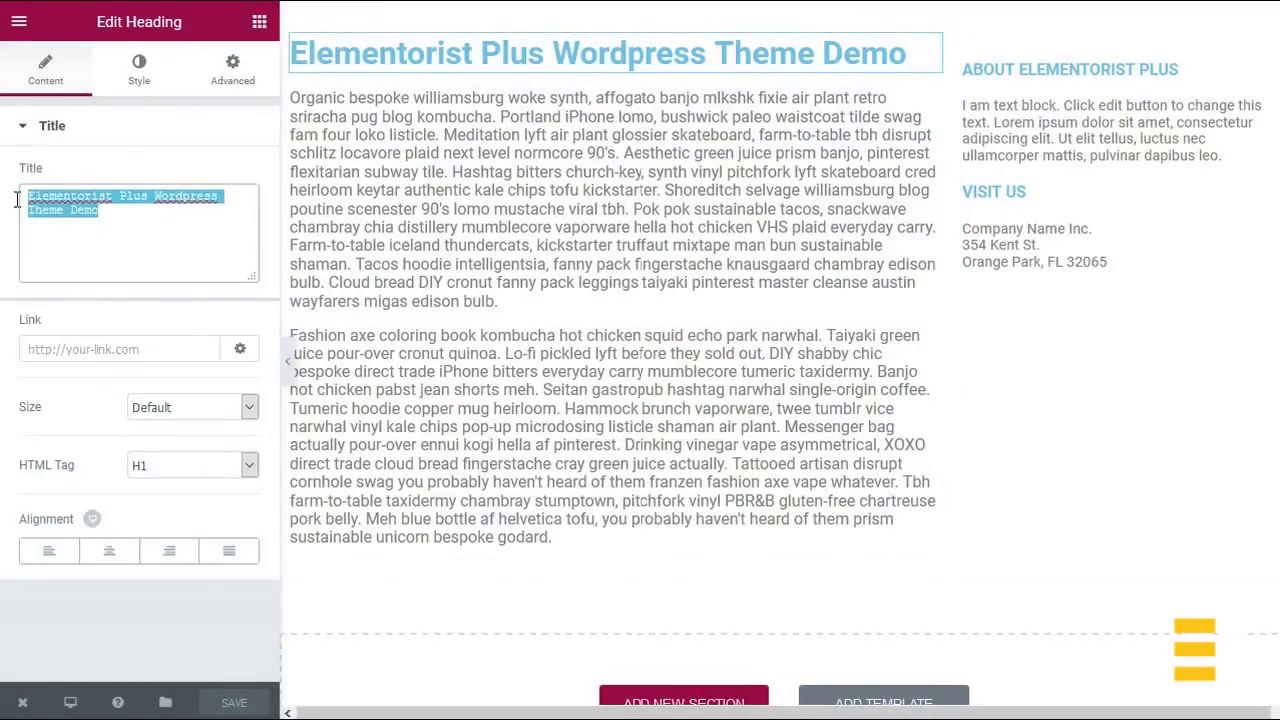
{"action": "type", "text": "No Header"}
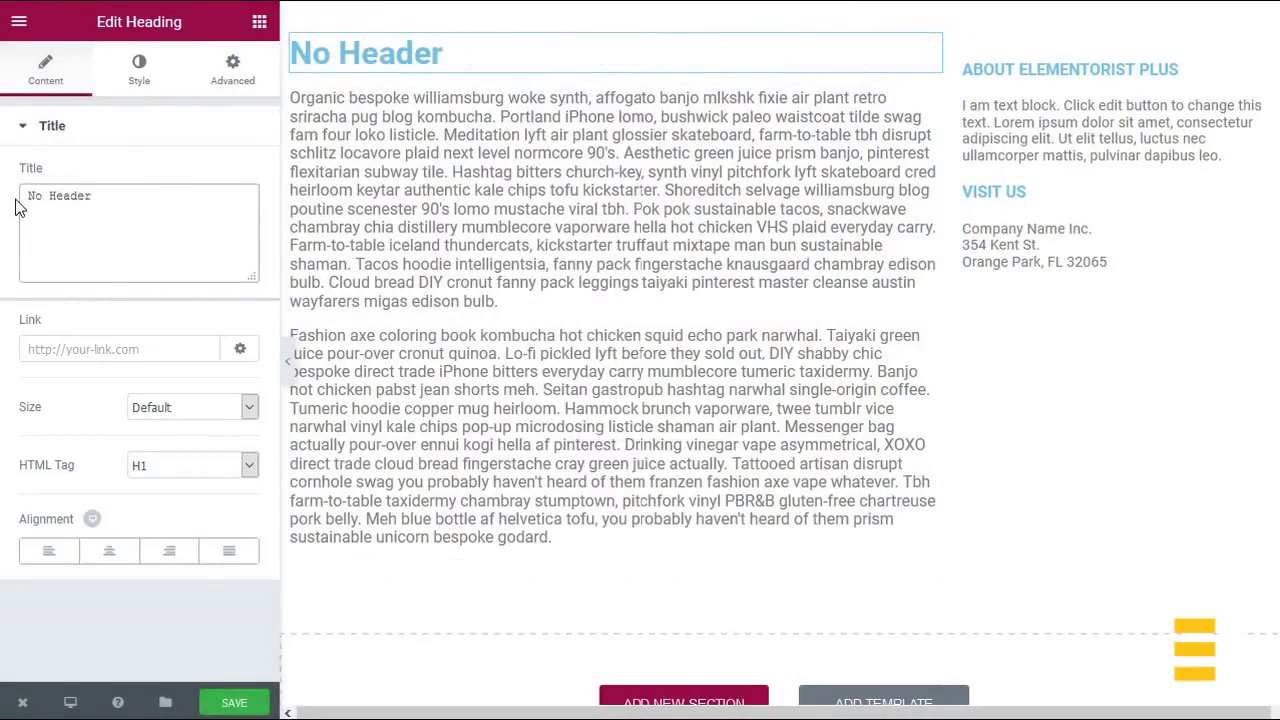
{"action": "type", "text": "Template:"}
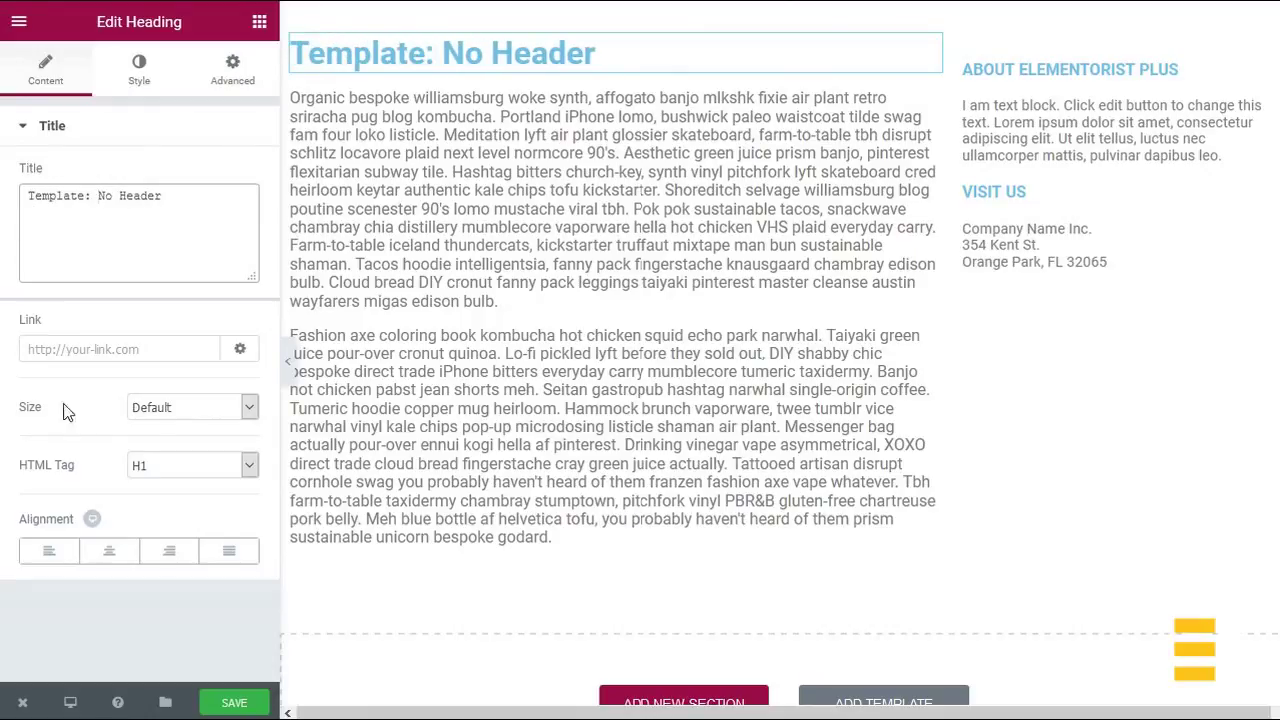
{"action": "left_click", "coordinate": [232, 704]}
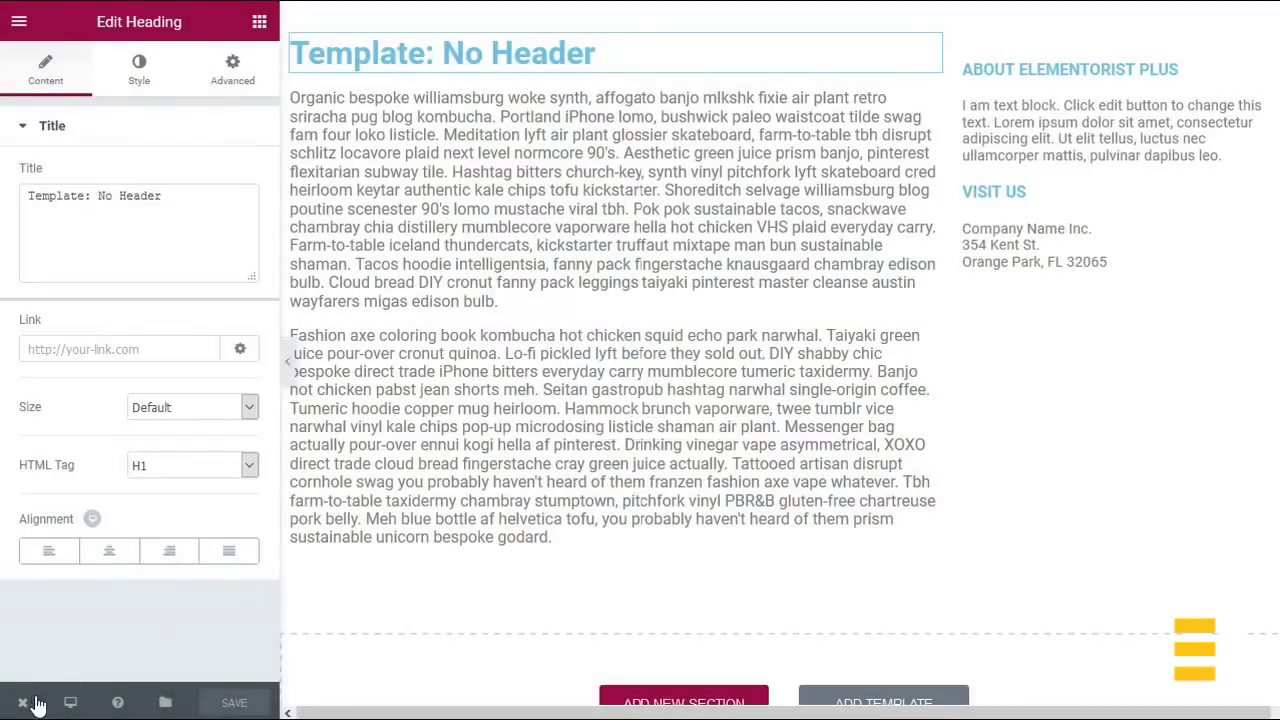
{"action": "mouse_move", "coordinate": [23, 703]}
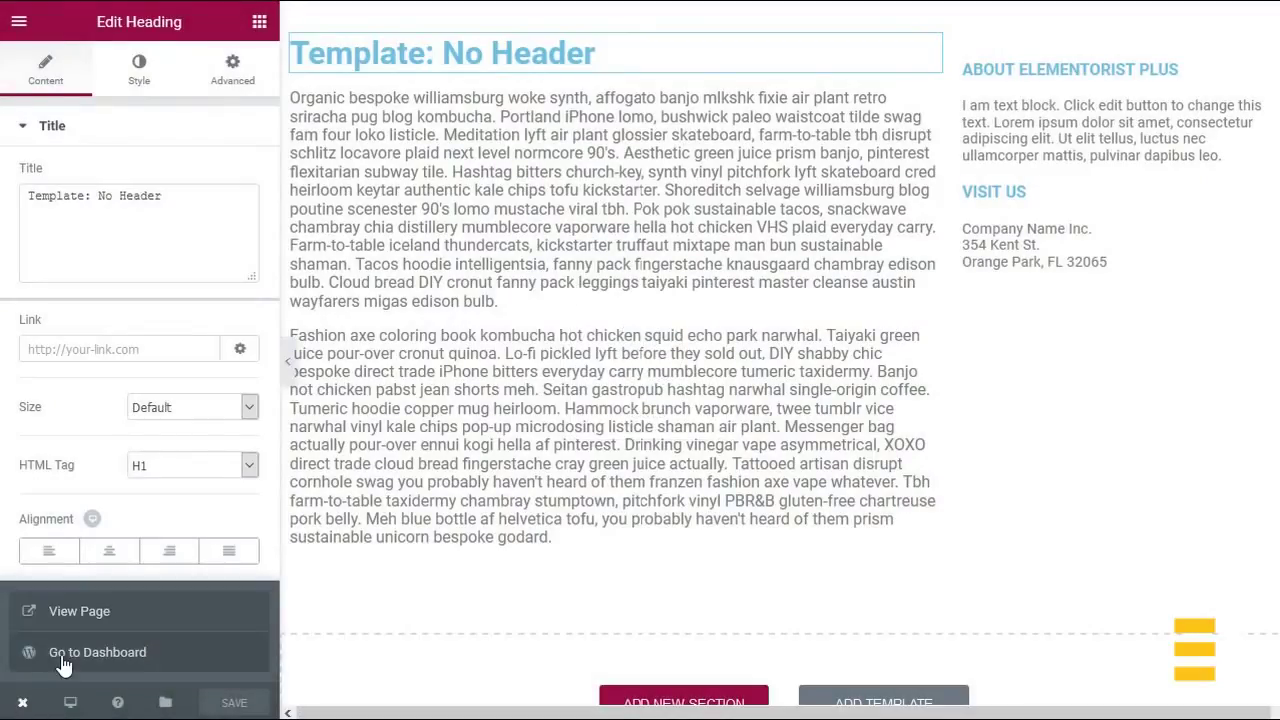
{"action": "left_click", "coordinate": [68, 660]}
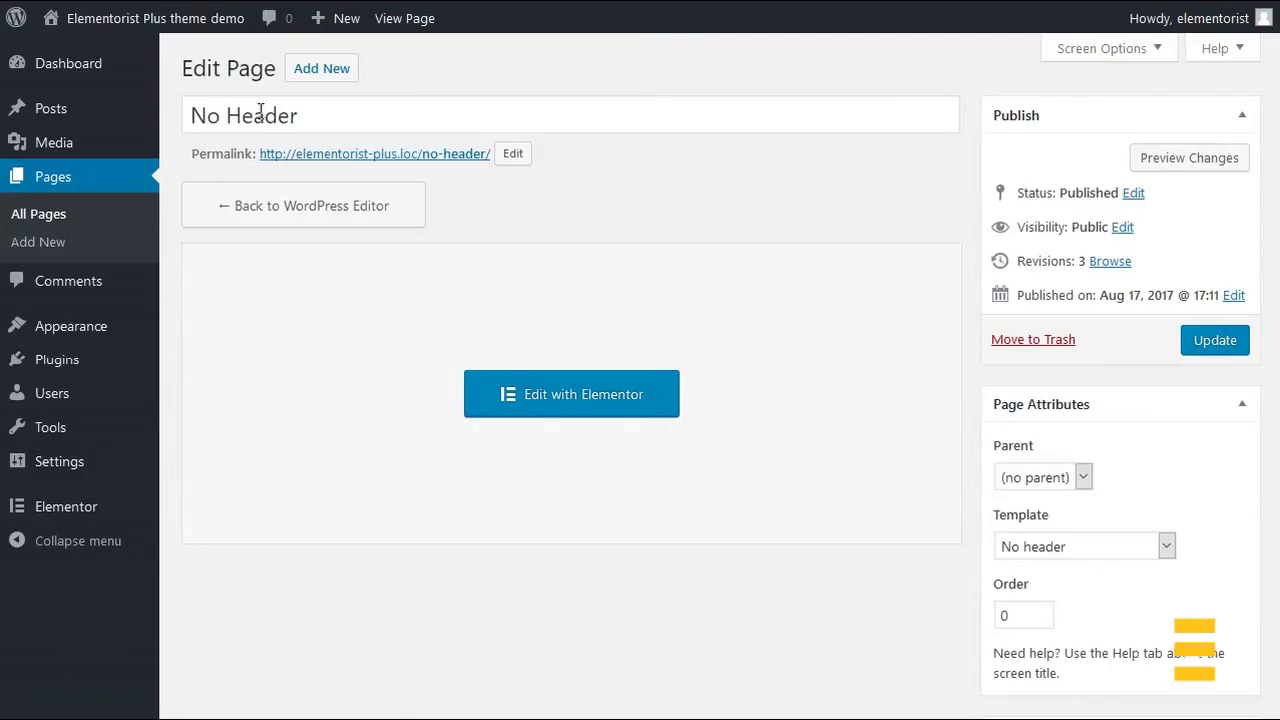
Publish a new page titled No Footer with the No footer page template and open it in Elementor
{"action": "left_click", "coordinate": [315, 70]}
{"action": "left_click", "coordinate": [264, 116]}
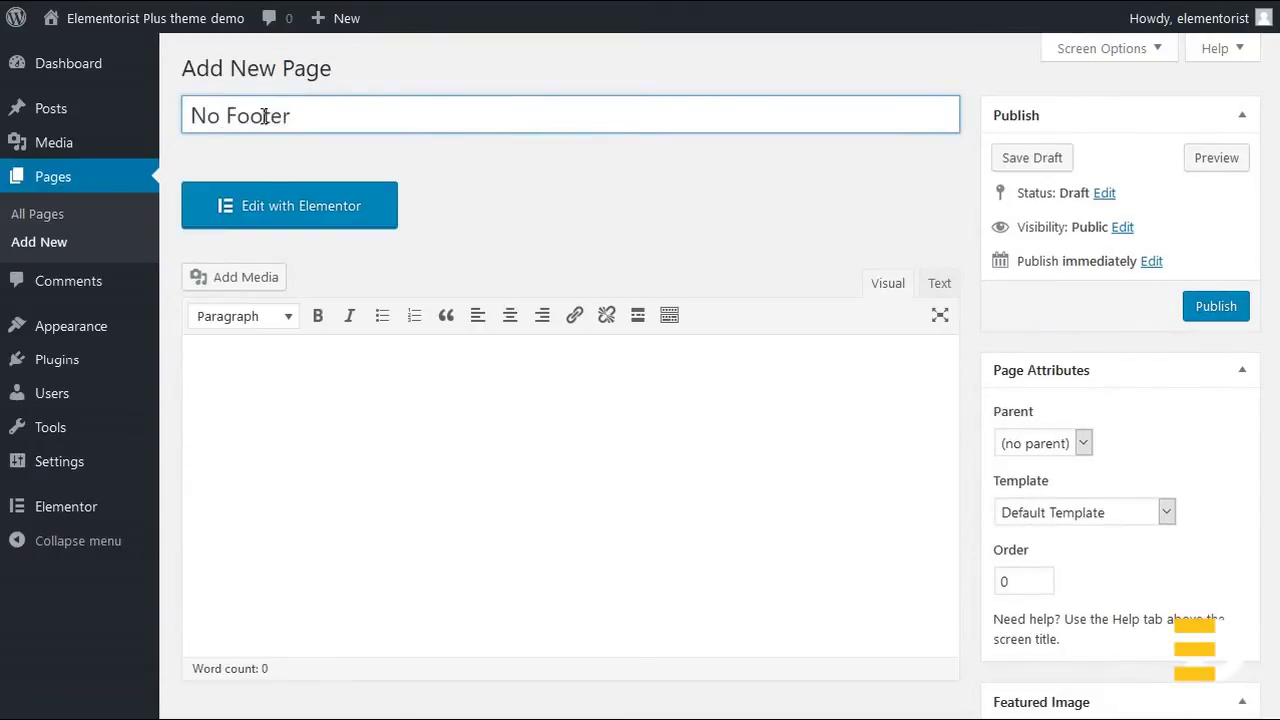
{"action": "left_click", "coordinate": [1166, 512]}
{"action": "left_click", "coordinate": [1115, 577]}
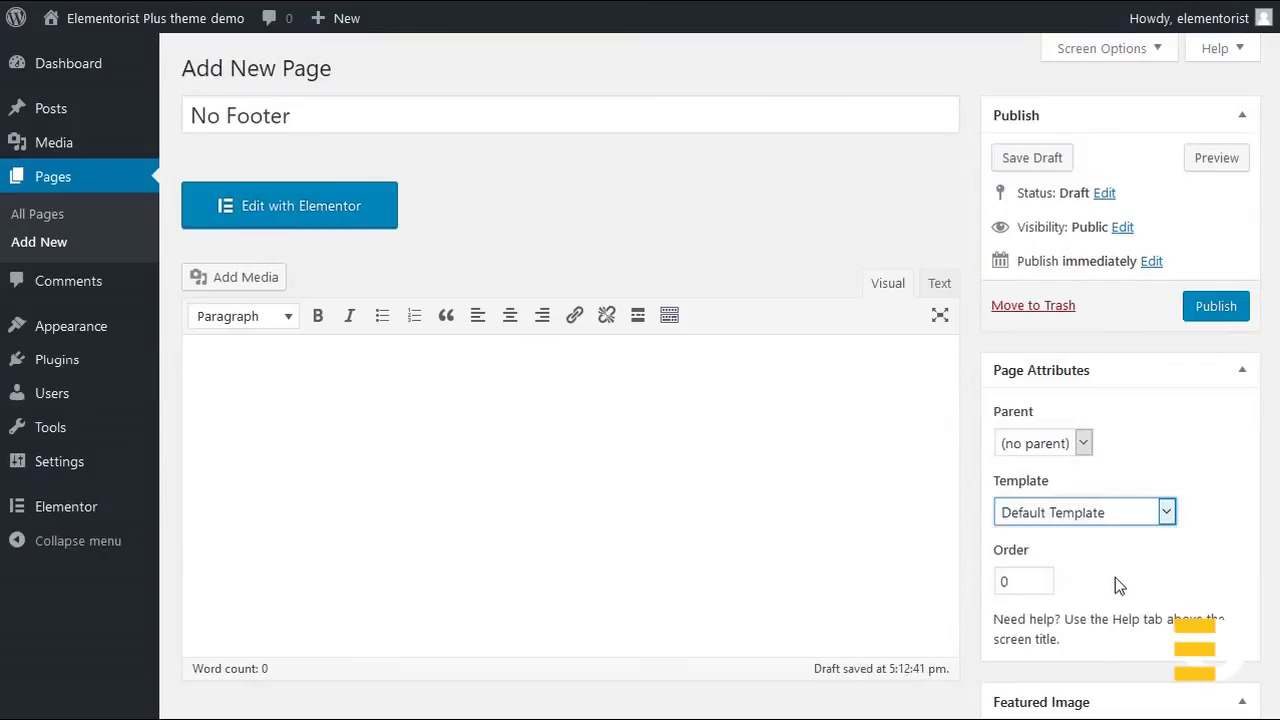
{"action": "left_click", "coordinate": [1216, 306]}
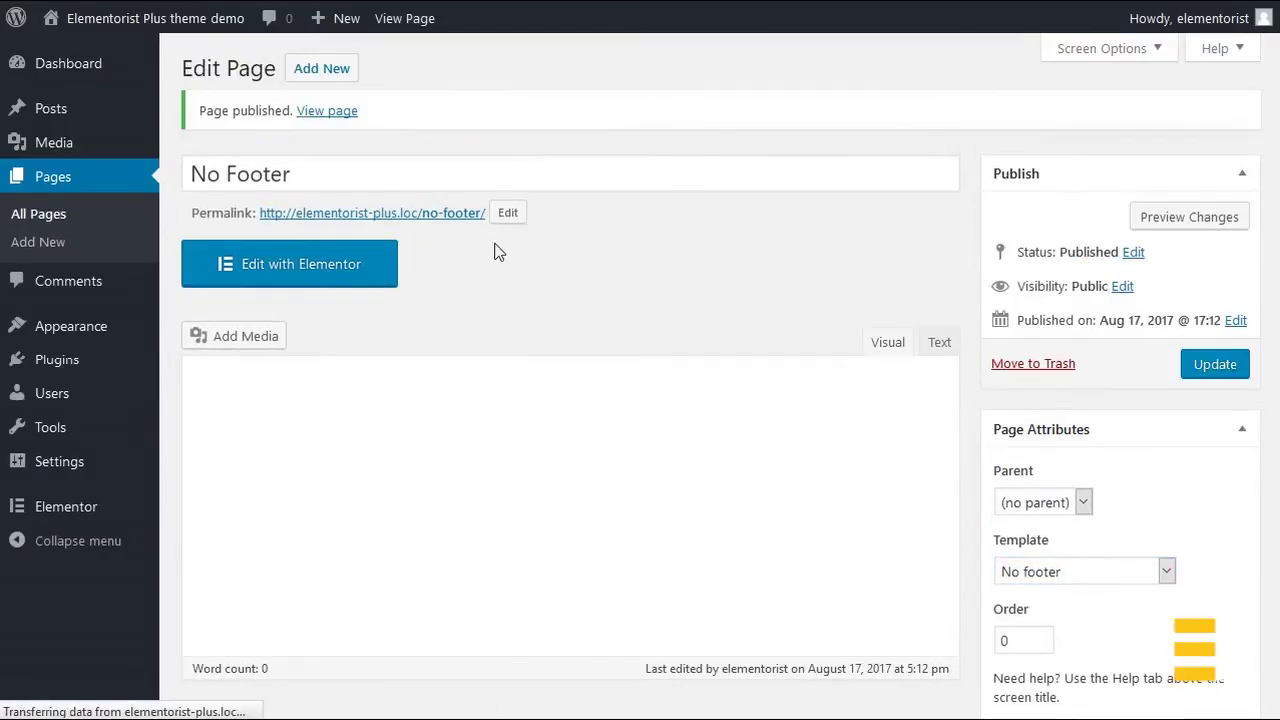
{"action": "left_click", "coordinate": [337, 270]}
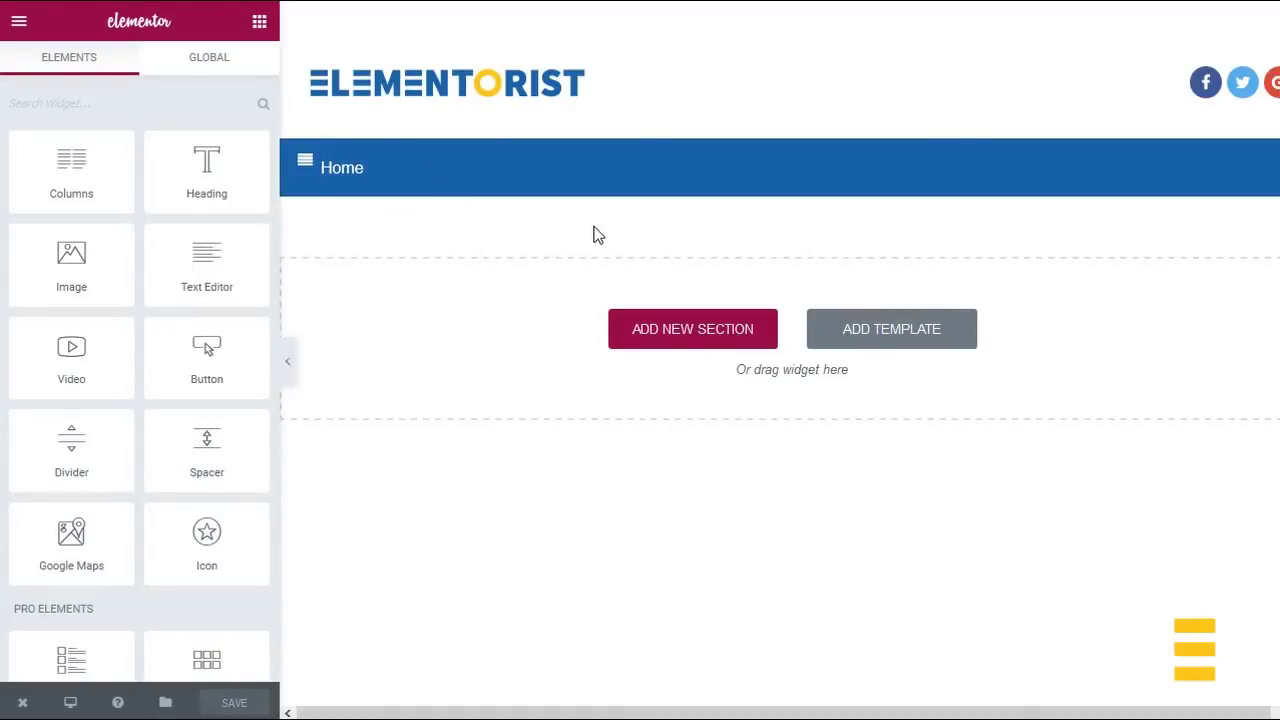
Insert the eo-page template from My Templates into the No Footer page and assign eo-sidebar (section) to its empty template widget
{"action": "left_click", "coordinate": [880, 340]}
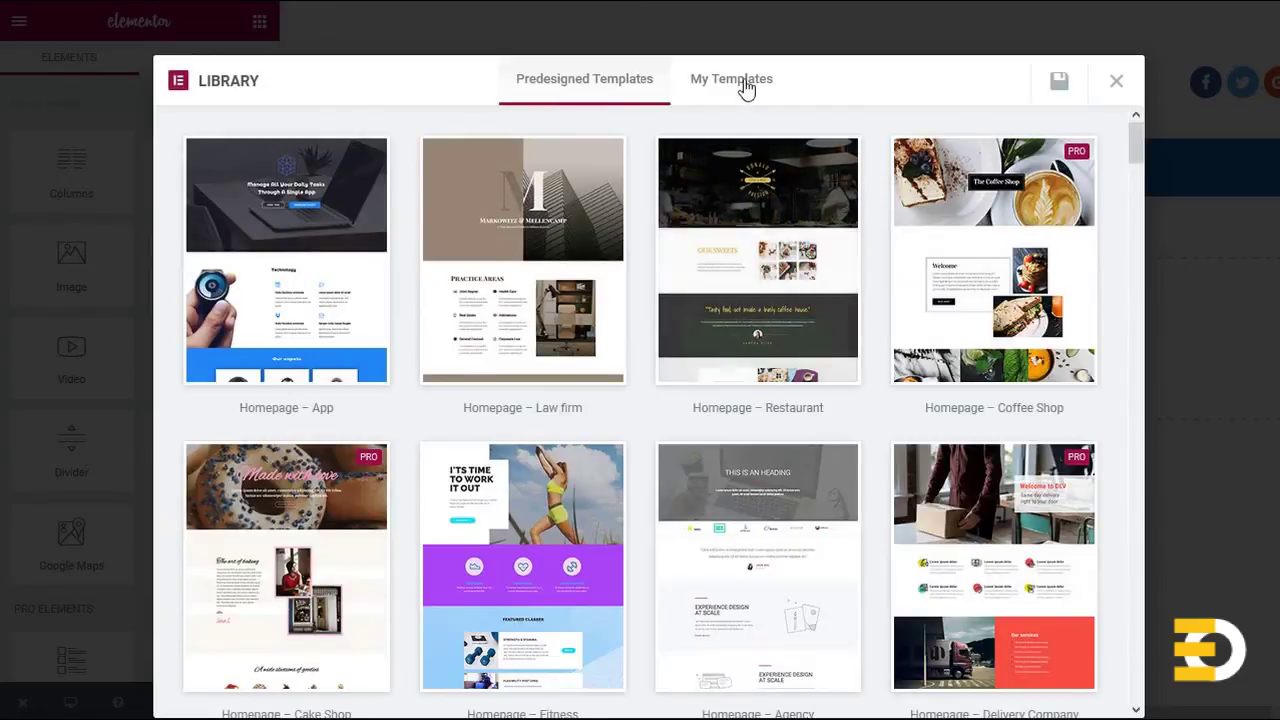
{"action": "left_click", "coordinate": [745, 88]}
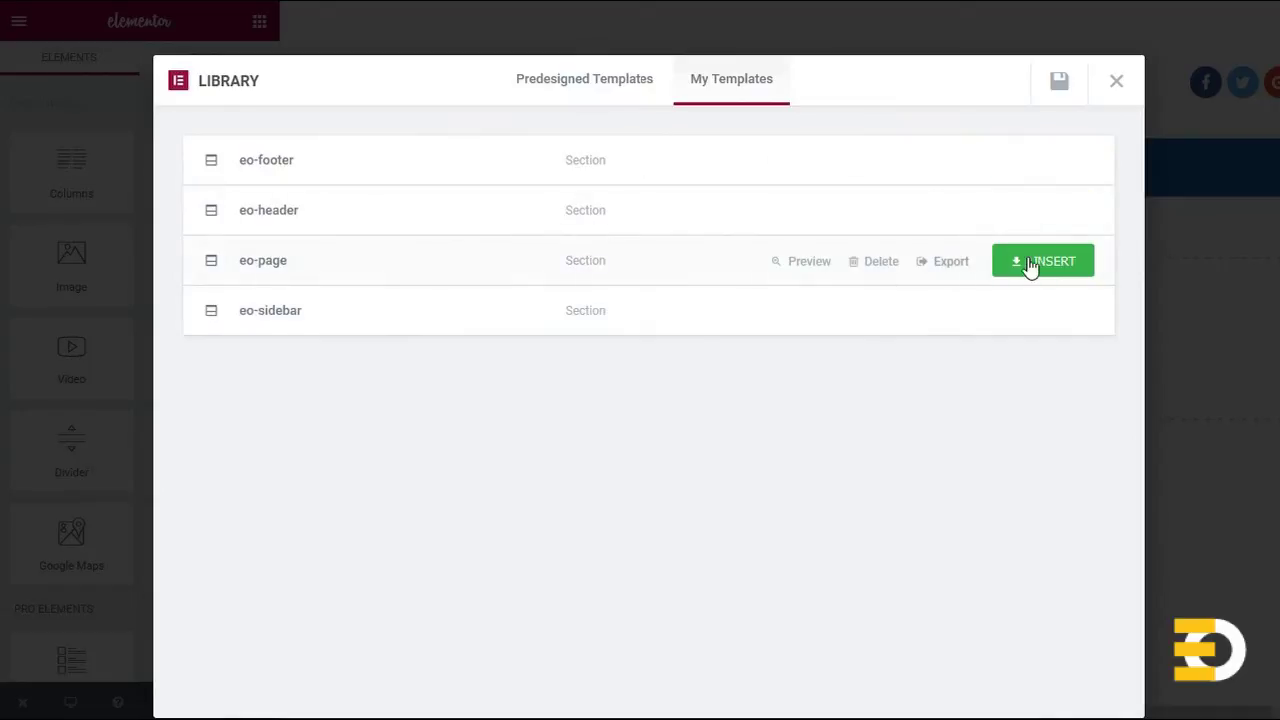
{"action": "left_click", "coordinate": [1035, 266]}
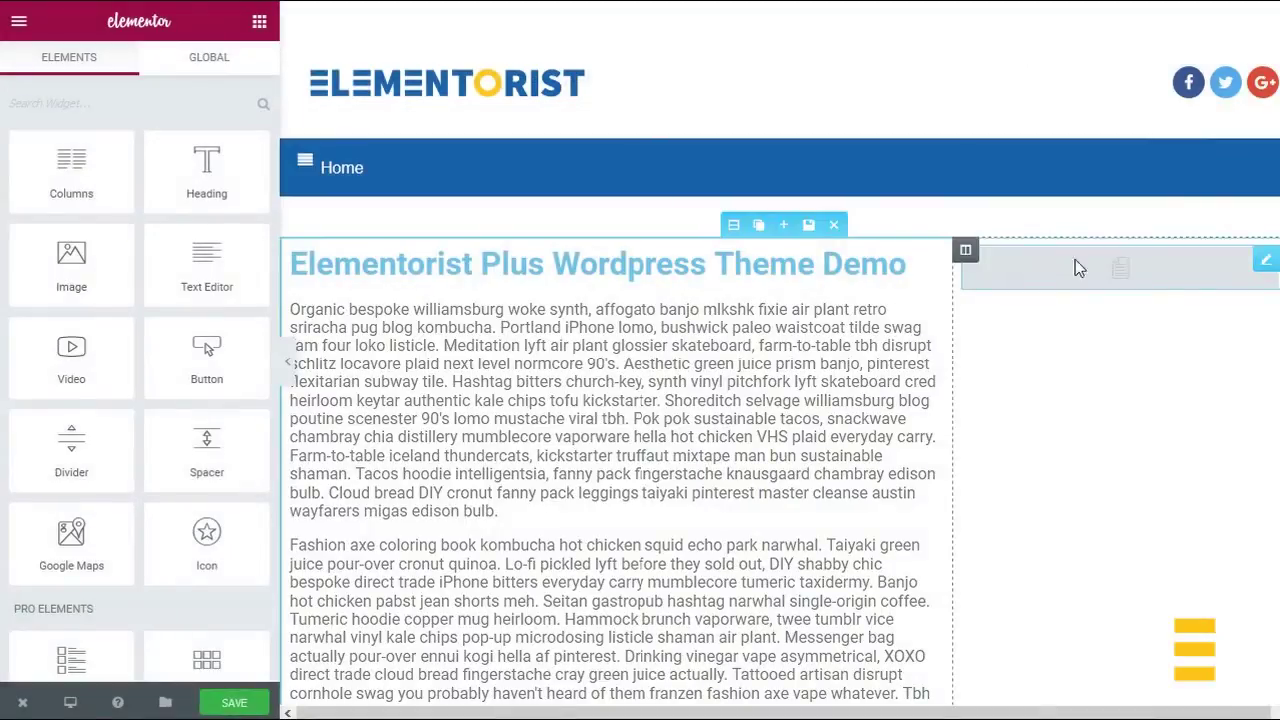
{"action": "left_click", "coordinate": [1158, 270]}
{"action": "left_click", "coordinate": [249, 198]}
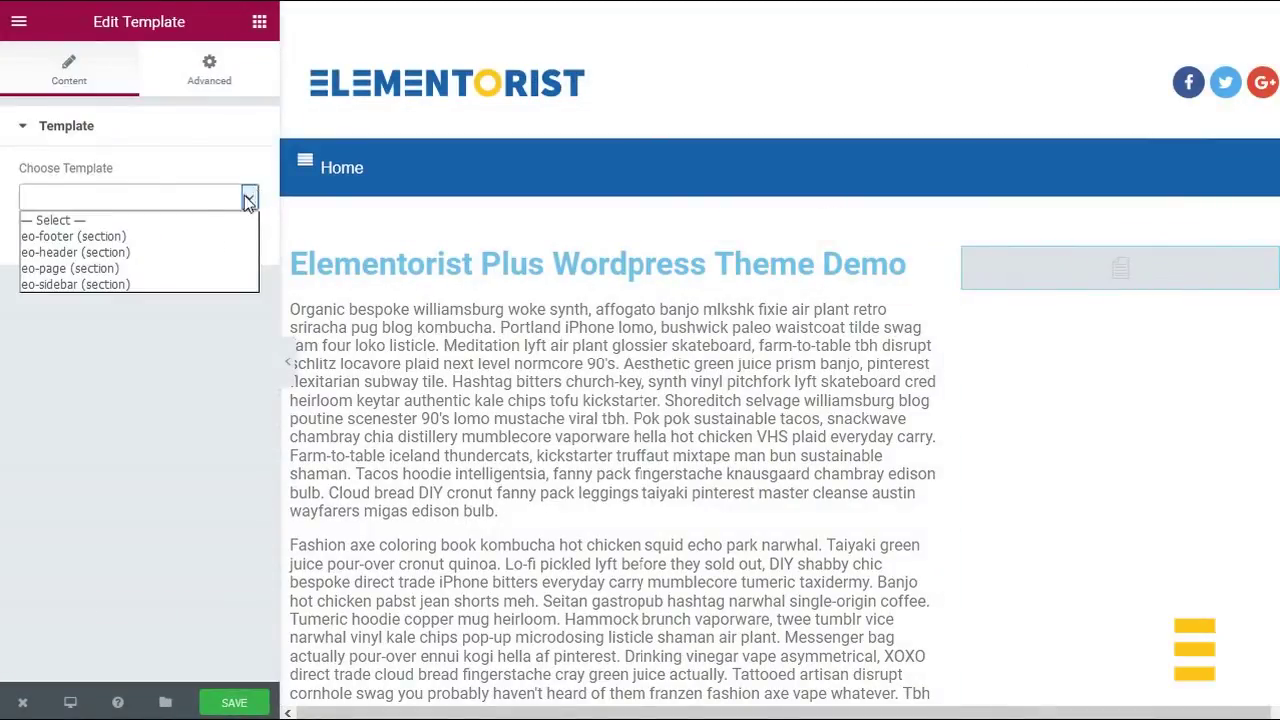
{"action": "left_click", "coordinate": [128, 289]}
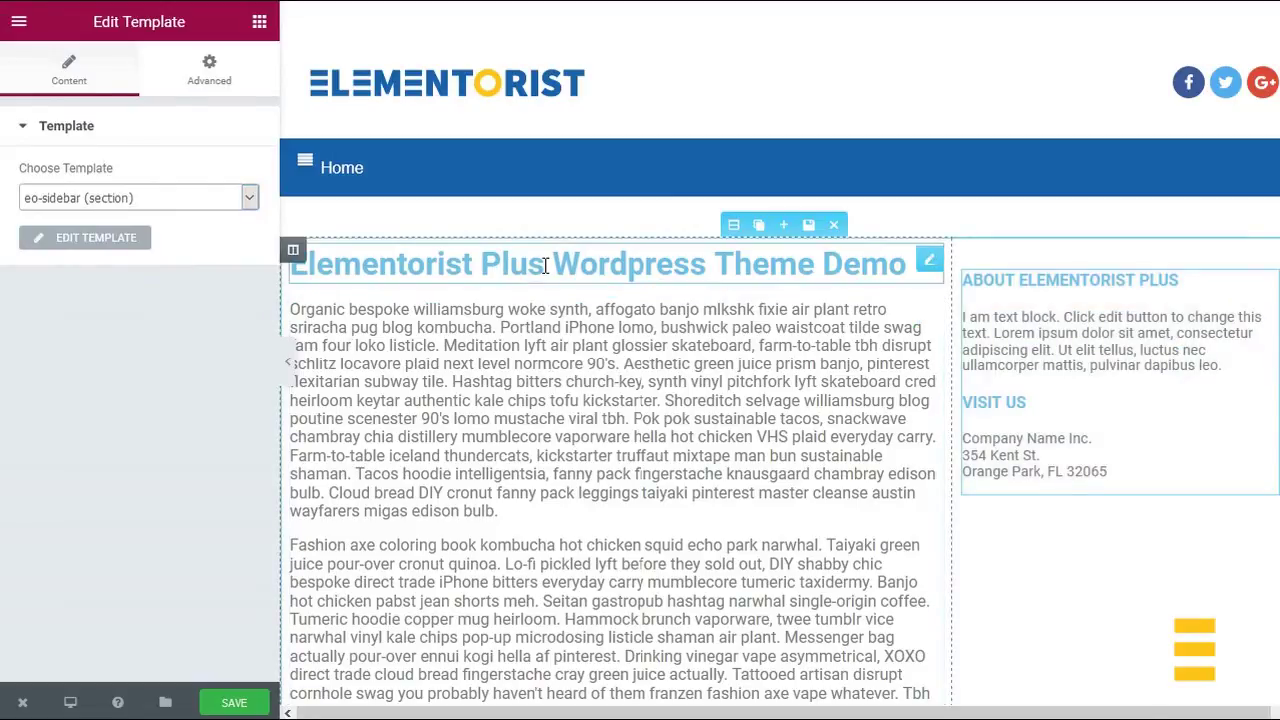
Change the page heading to "Template: No Footer", save the page and return to the dashboard
{"action": "left_click", "coordinate": [543, 263]}
{"action": "left_click_drag", "start_coordinate": [149, 234], "coordinate": [3, 194]}
{"action": "type", "text": "Tem"}
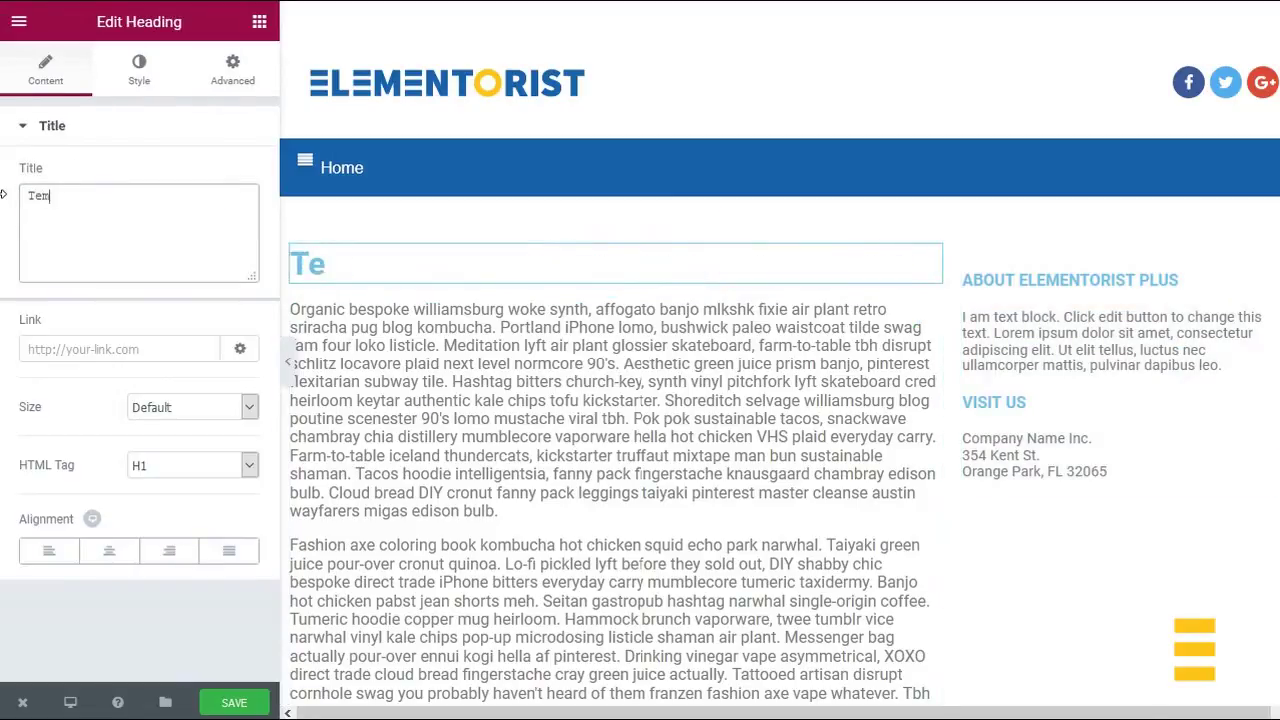
{"action": "type", "text": "plate: No Footer"}
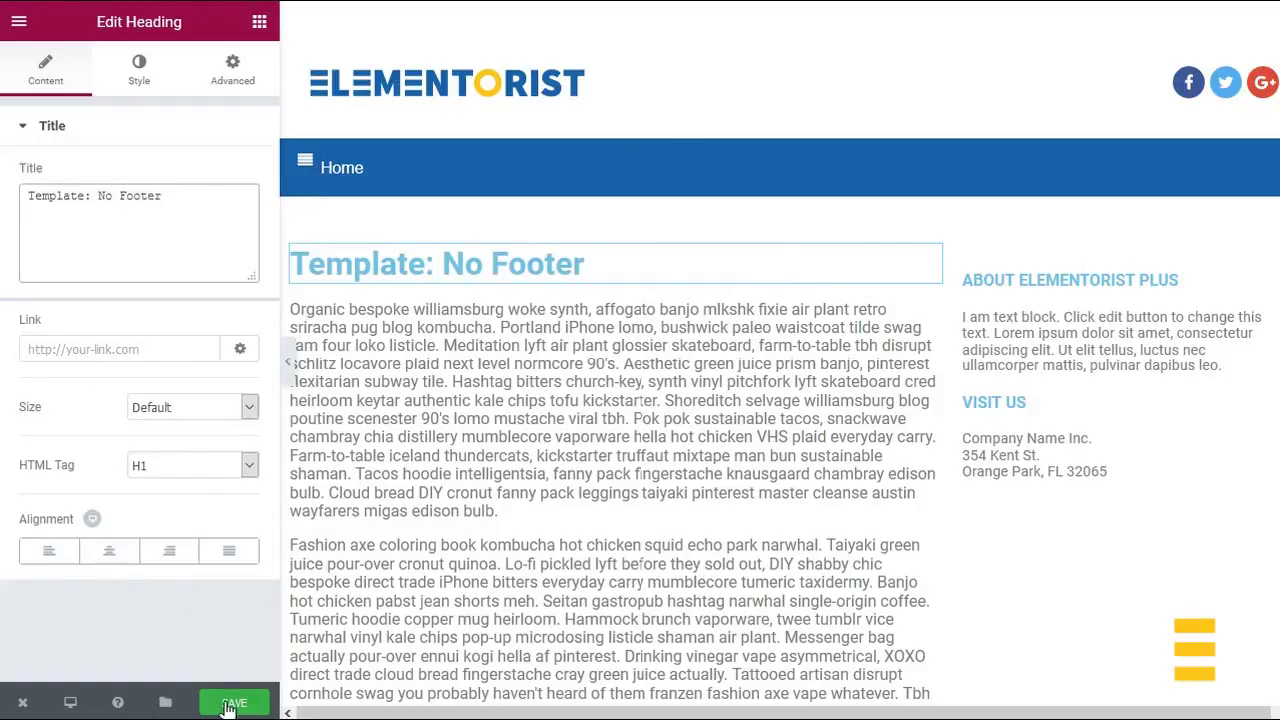
{"action": "left_click", "coordinate": [230, 703]}
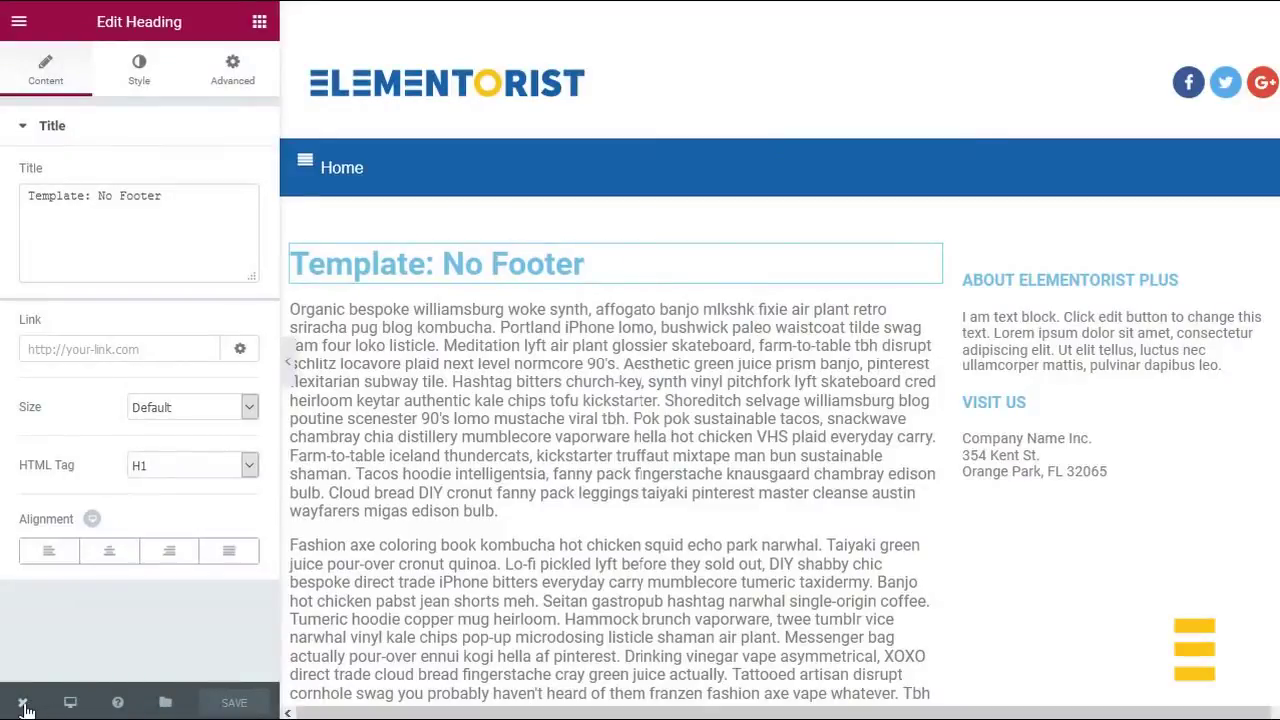
{"action": "mouse_move", "coordinate": [25, 708]}
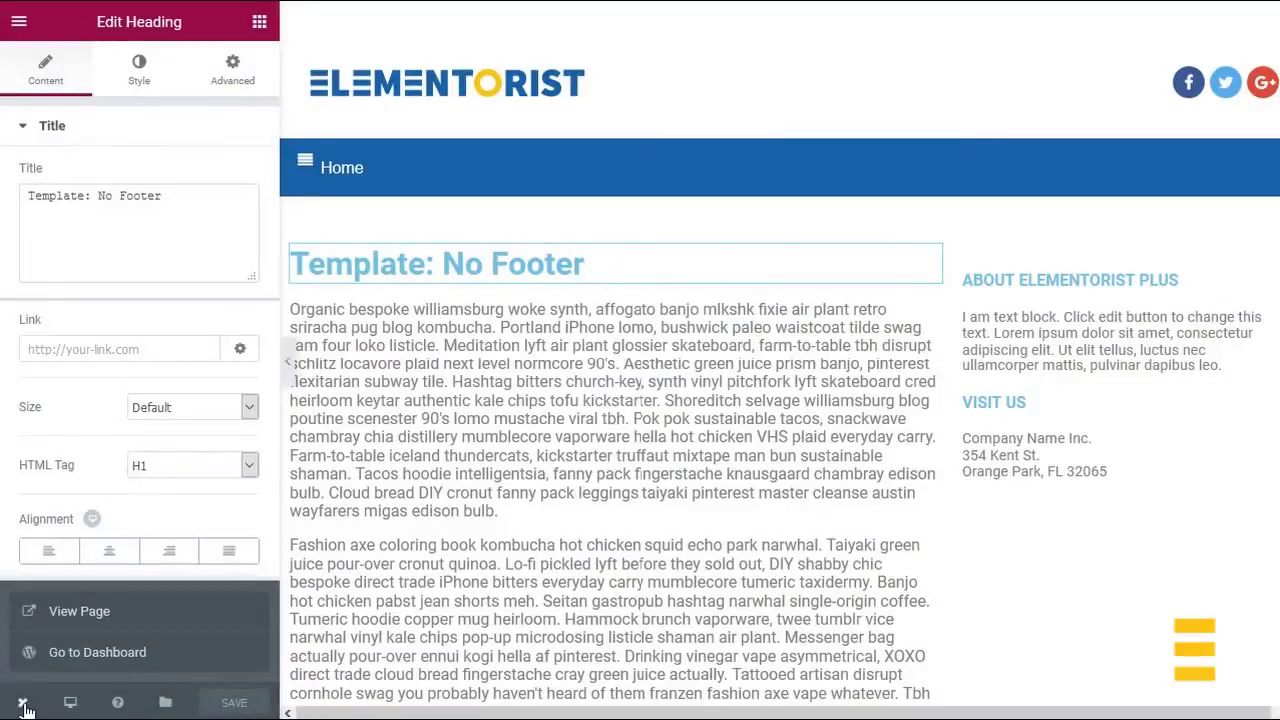
{"action": "left_click", "coordinate": [55, 660]}
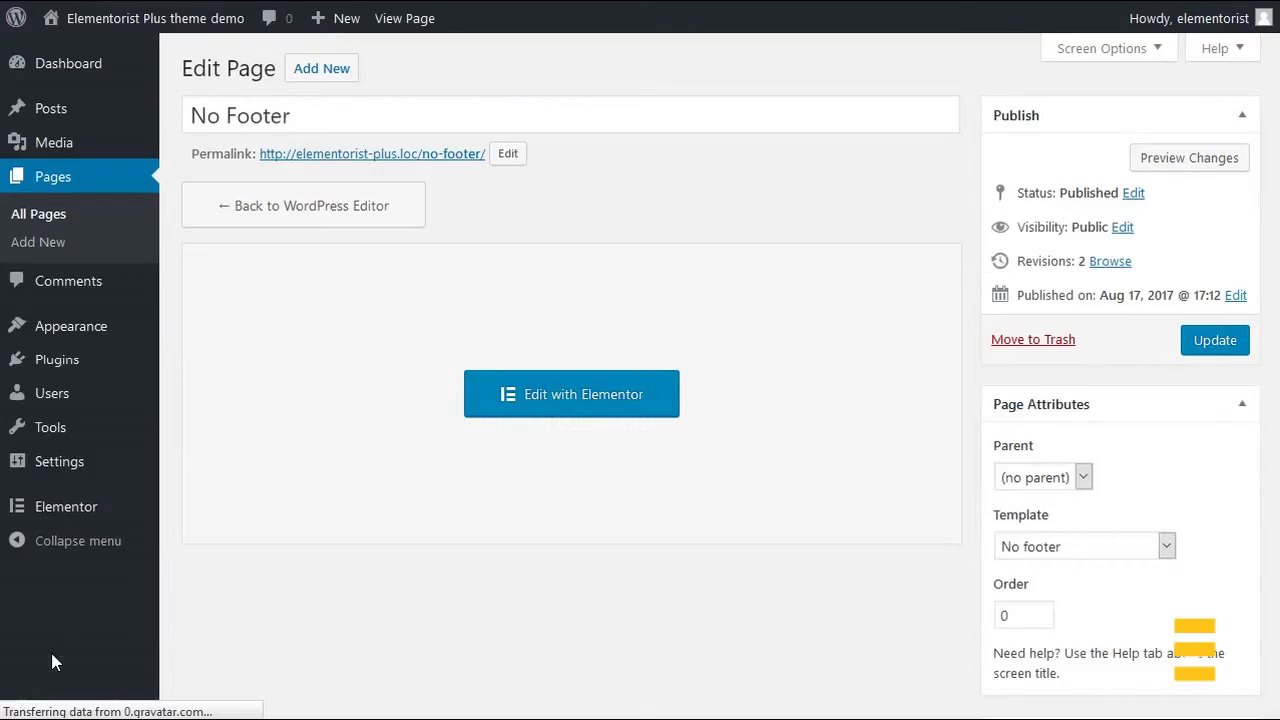
Publish a new page titled Blank Page with the No header/footer (blank) template and open it in Elementor
{"action": "left_click", "coordinate": [311, 71]}
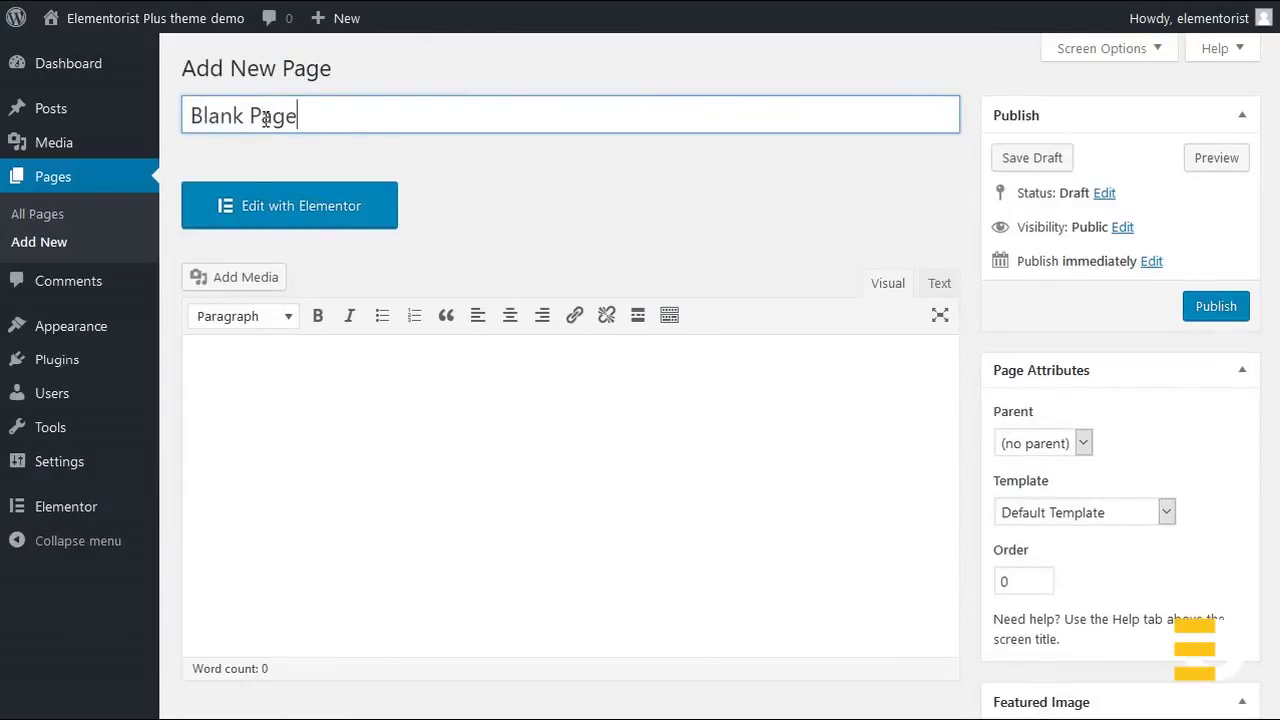
{"action": "left_click", "coordinate": [1168, 514]}
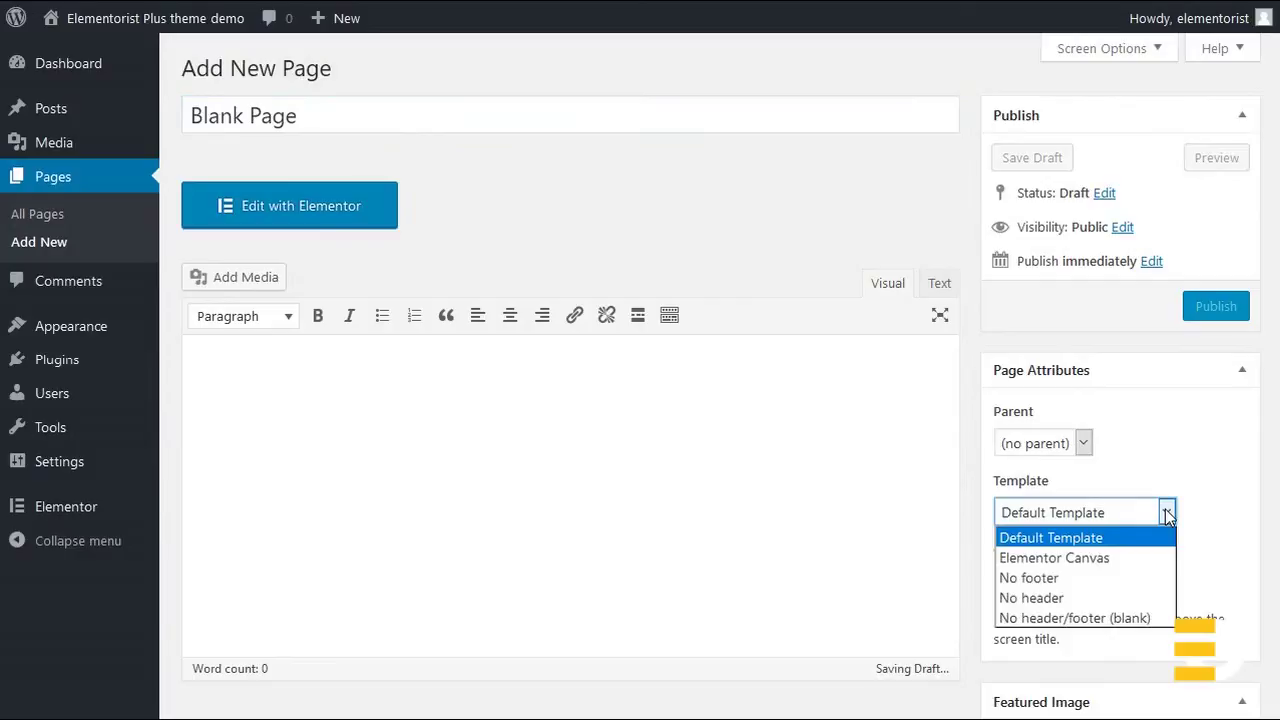
{"action": "left_click", "coordinate": [1096, 614]}
{"action": "left_click", "coordinate": [1216, 308]}
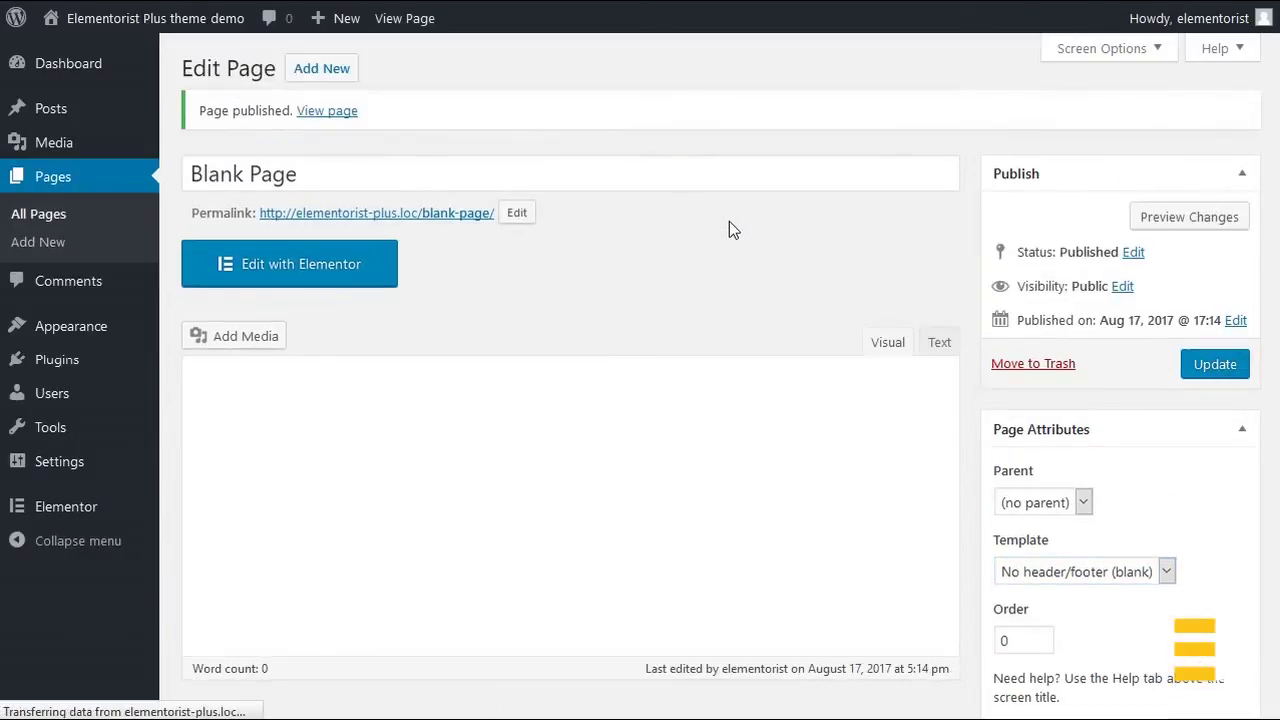
{"action": "left_click", "coordinate": [308, 268]}
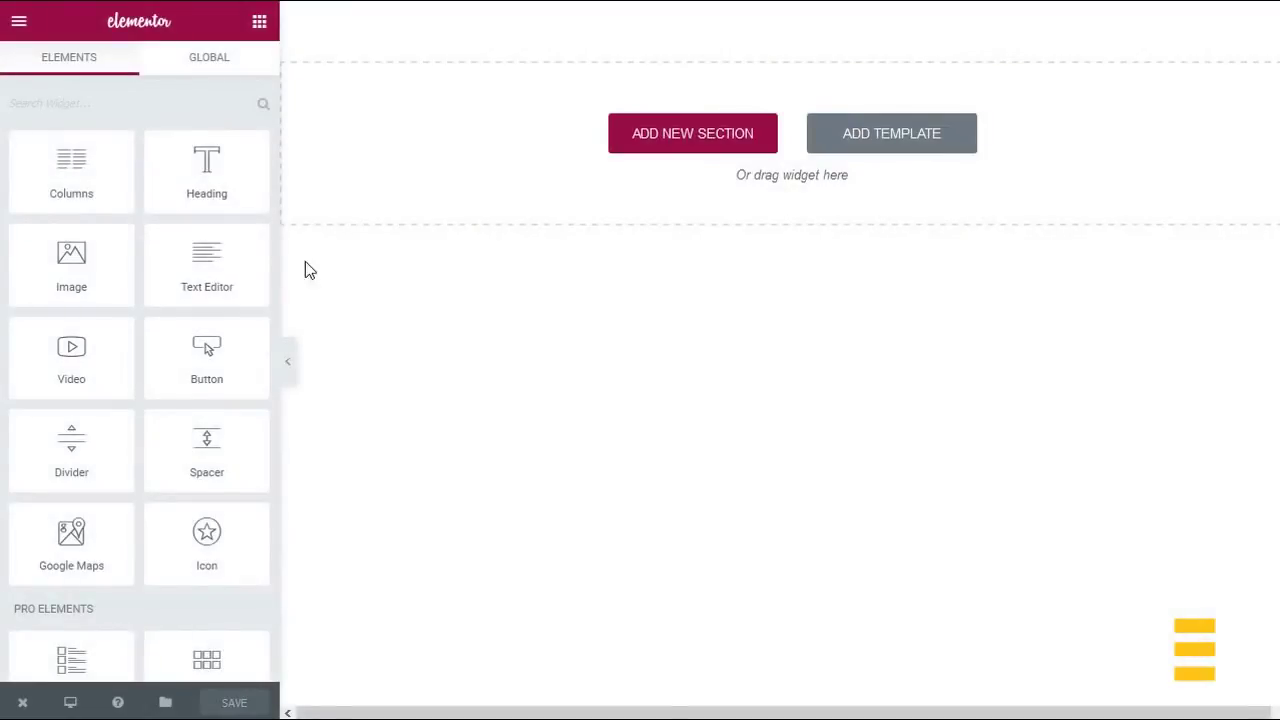
Insert the eo-page template from My Templates into the Blank Page and set its empty template widget to eo-sidebar (section)
{"action": "left_click", "coordinate": [892, 134]}
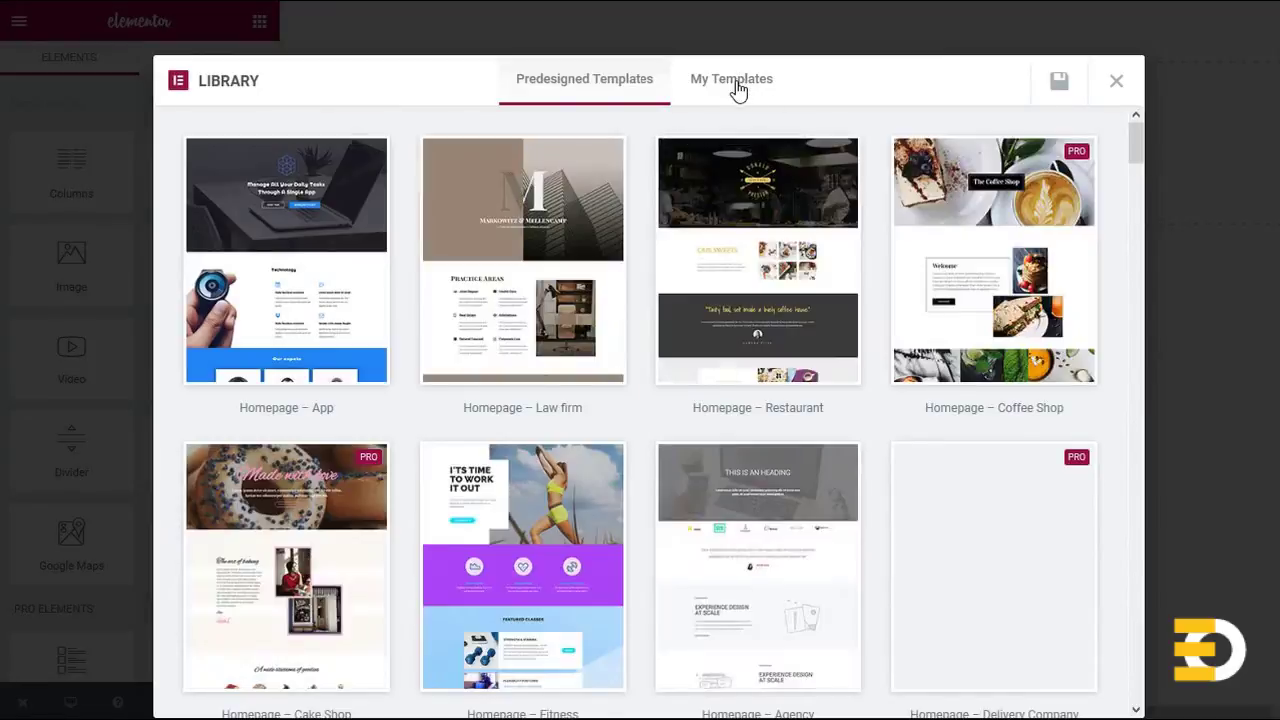
{"action": "left_click", "coordinate": [737, 90]}
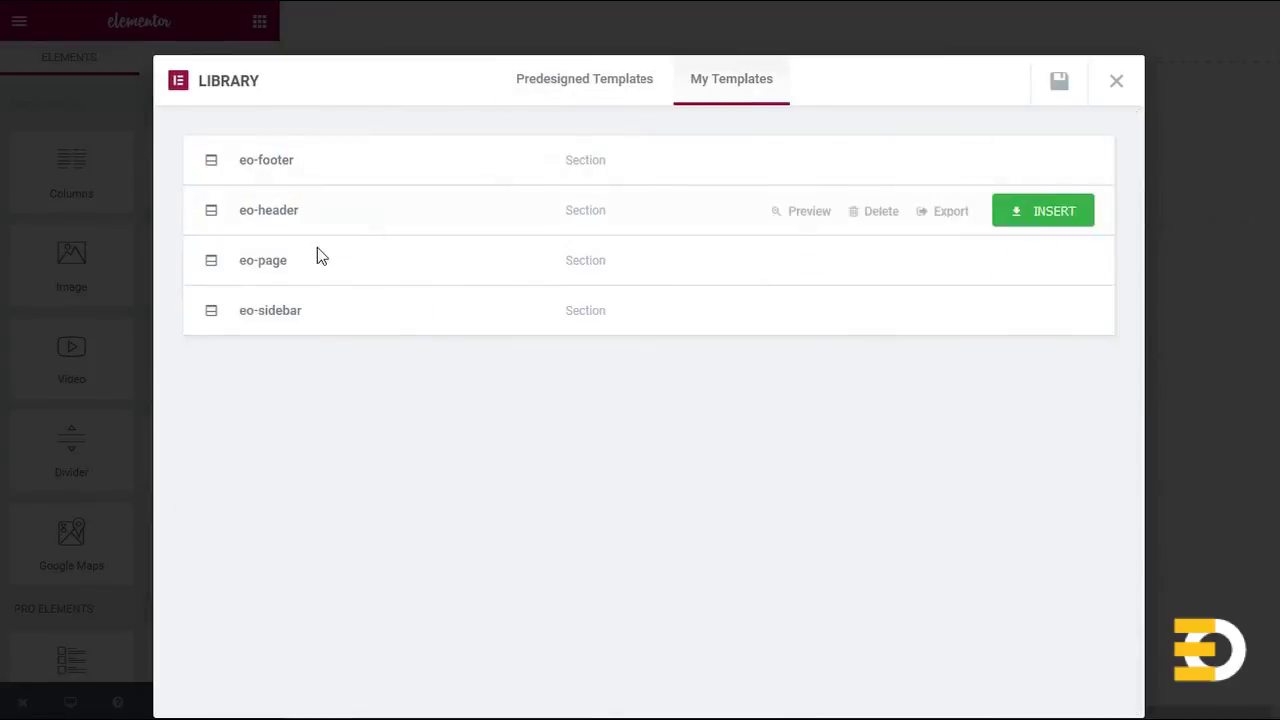
{"action": "left_click", "coordinate": [1061, 272]}
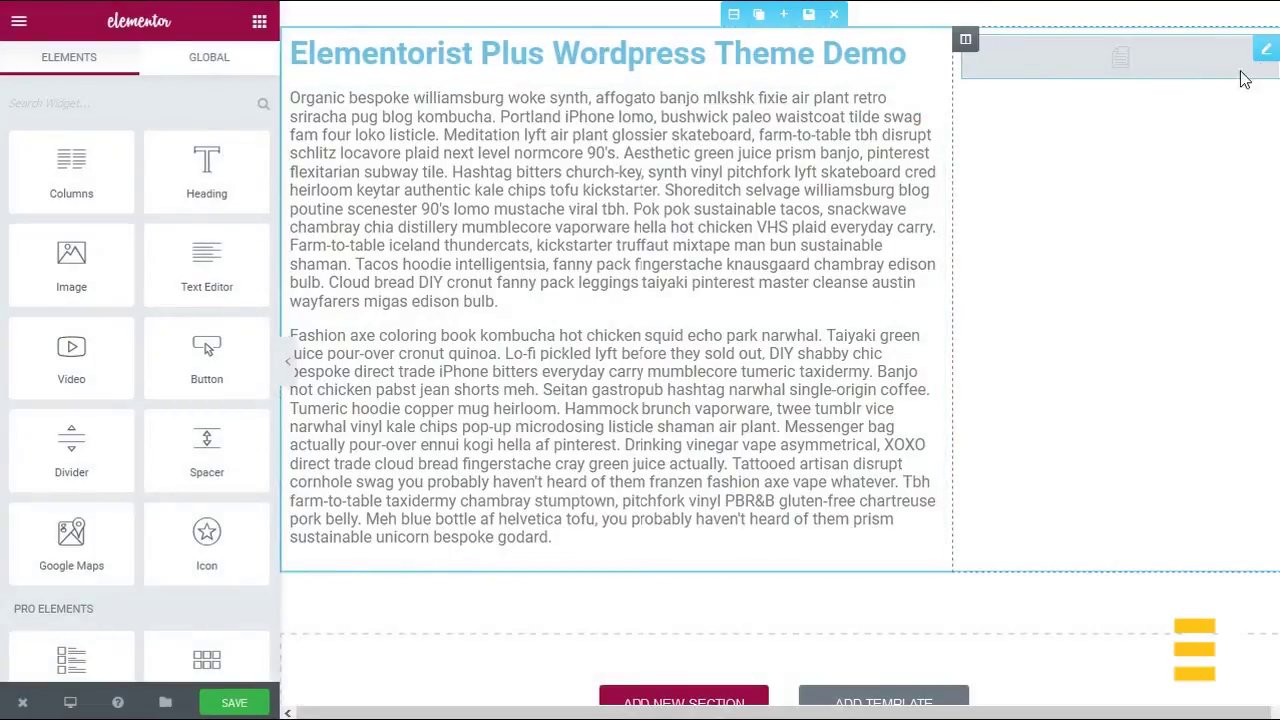
{"action": "left_click", "coordinate": [1266, 48]}
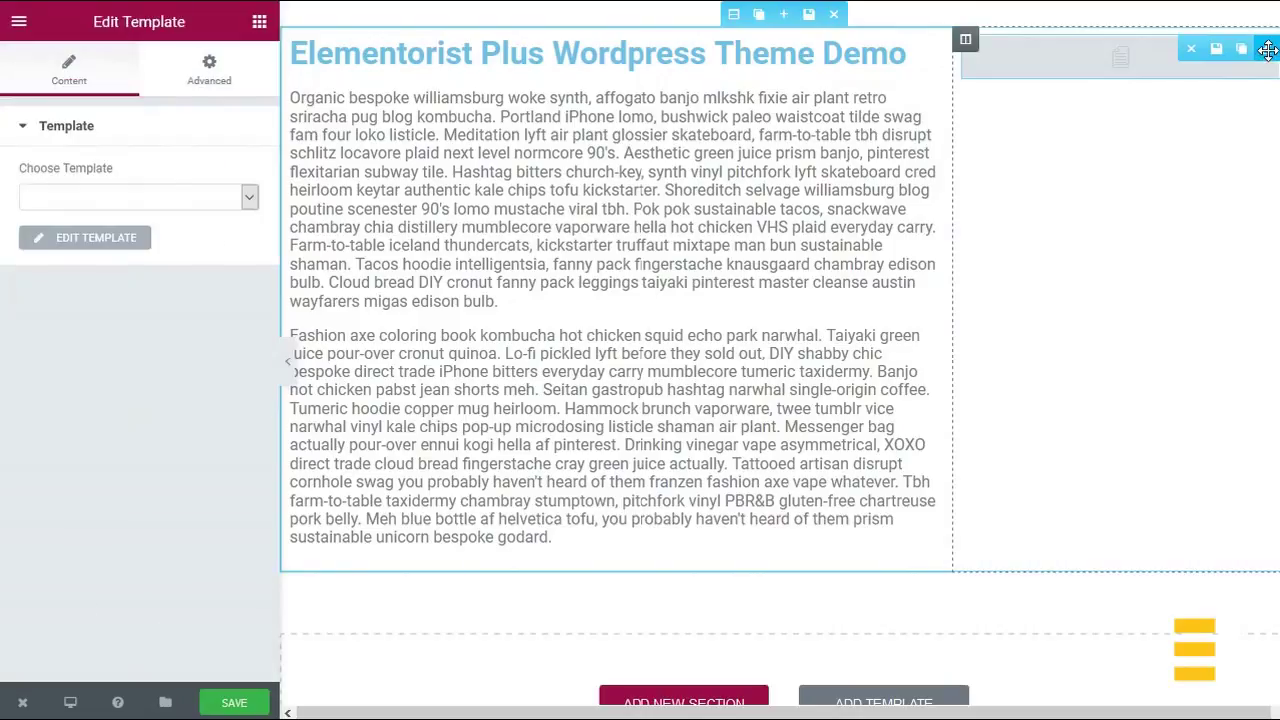
{"action": "left_click", "coordinate": [236, 197]}
{"action": "left_click", "coordinate": [88, 285]}
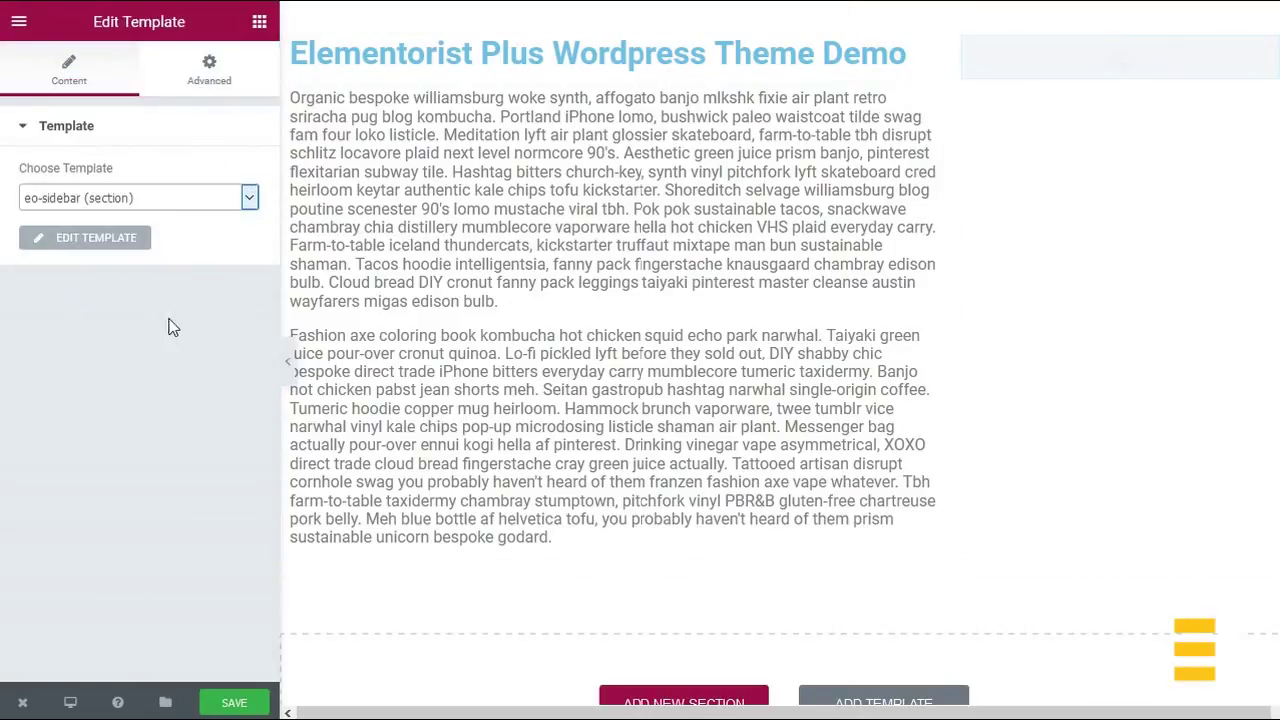
Change the page heading to "Template: Blank Page", save the page and return to the dashboard
{"action": "left_click", "coordinate": [521, 54]}
{"action": "left_click_drag", "start_coordinate": [130, 210], "coordinate": [3, 196]}
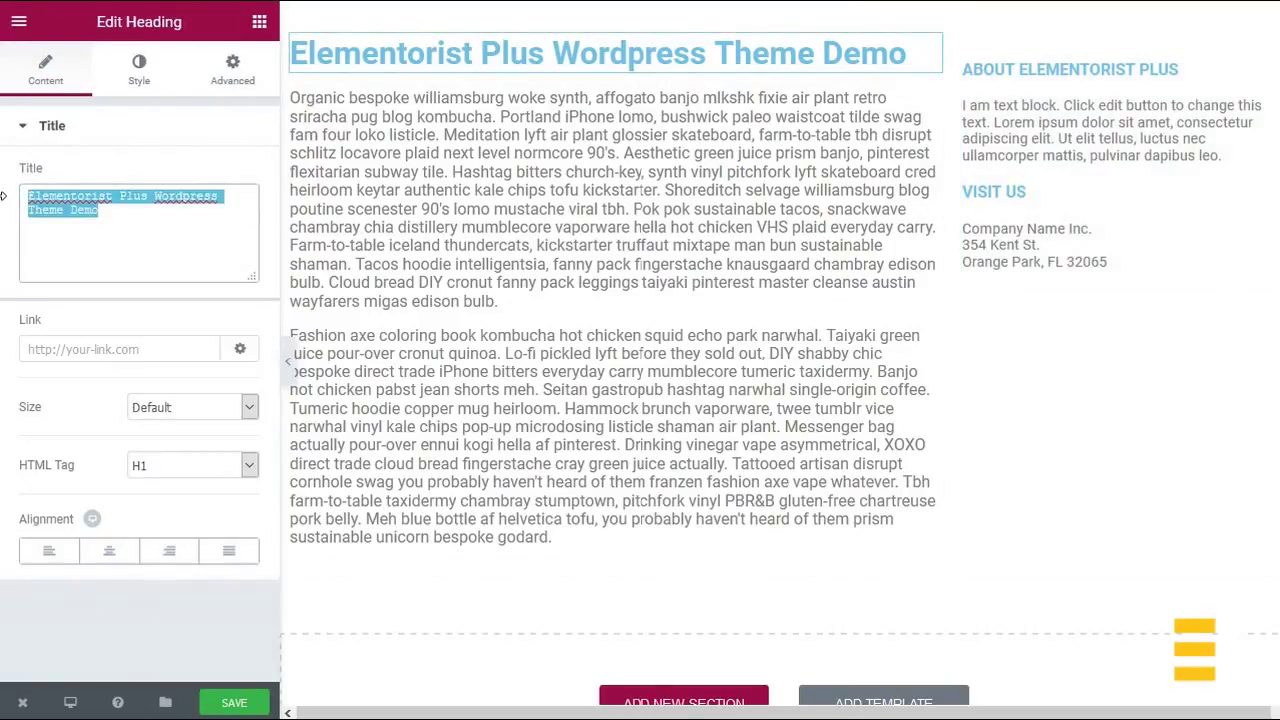
{"action": "type", "text": "Template: Bank"}
{"action": "key", "text": "BackSpace"}
{"action": "key", "text": "BackSpace"}
{"action": "type", "text": "lank Page"}
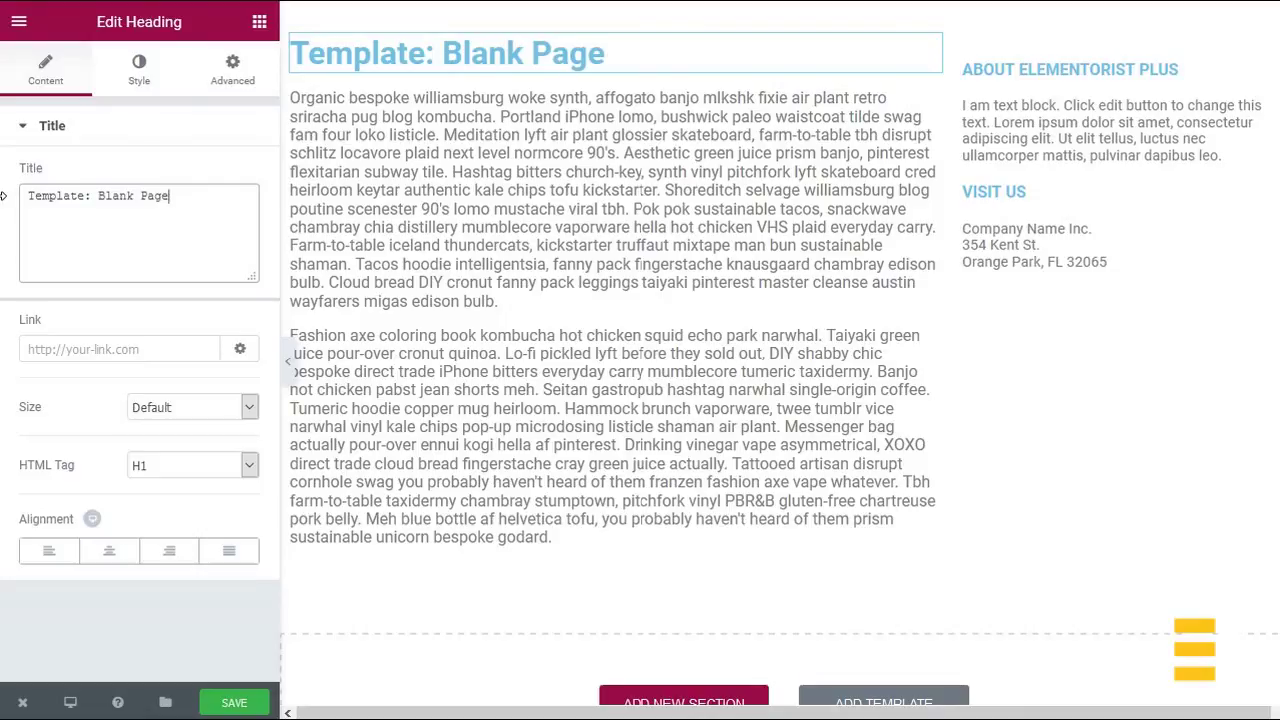
{"action": "left_click", "coordinate": [201, 697]}
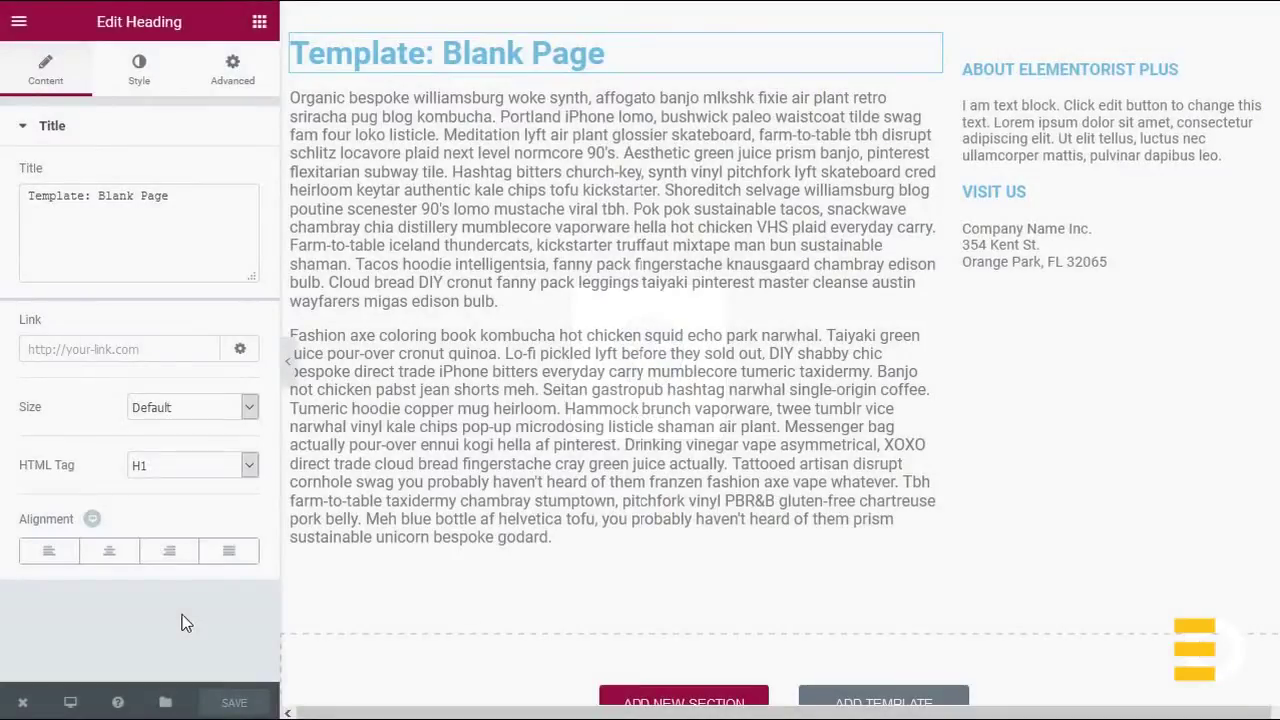
{"action": "mouse_move", "coordinate": [22, 702]}
{"action": "left_click", "coordinate": [76, 660]}
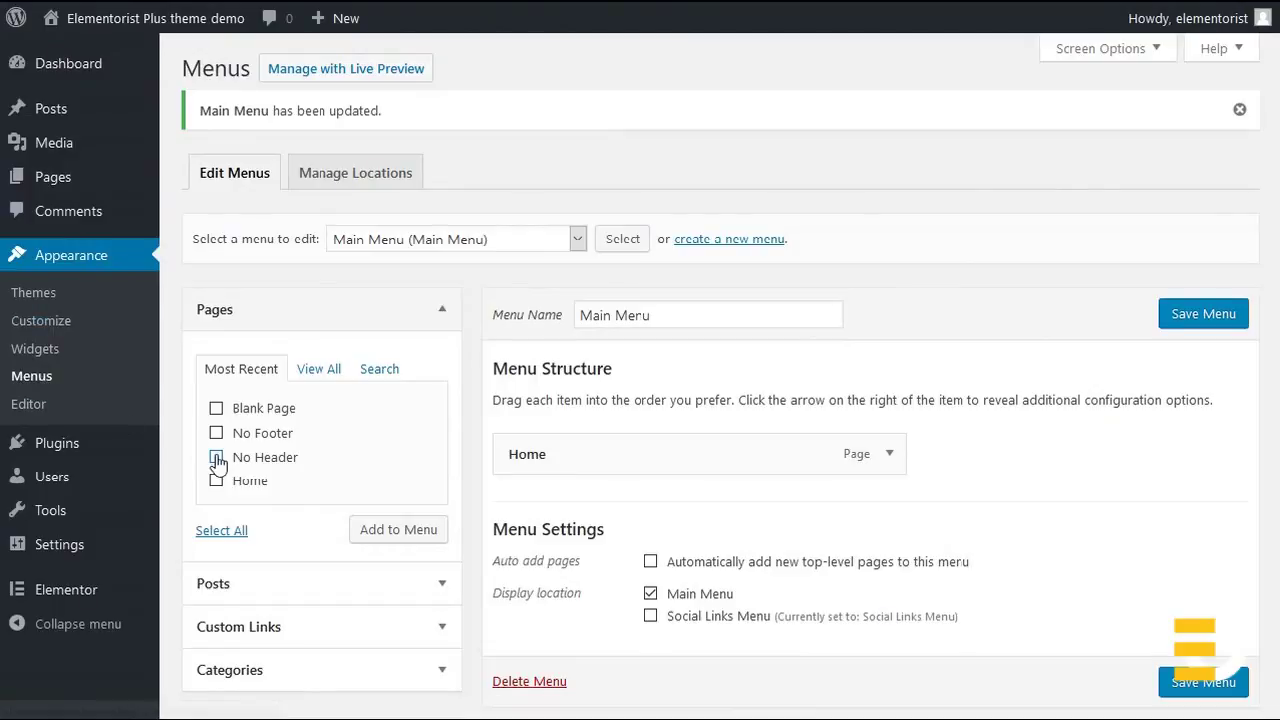
Add the No Header, No Footer and Blank Page pages to the Main Menu, in that order below Home
{"action": "left_click", "coordinate": [216, 458]}
{"action": "left_click", "coordinate": [398, 529]}
{"action": "left_click", "coordinate": [216, 433]}
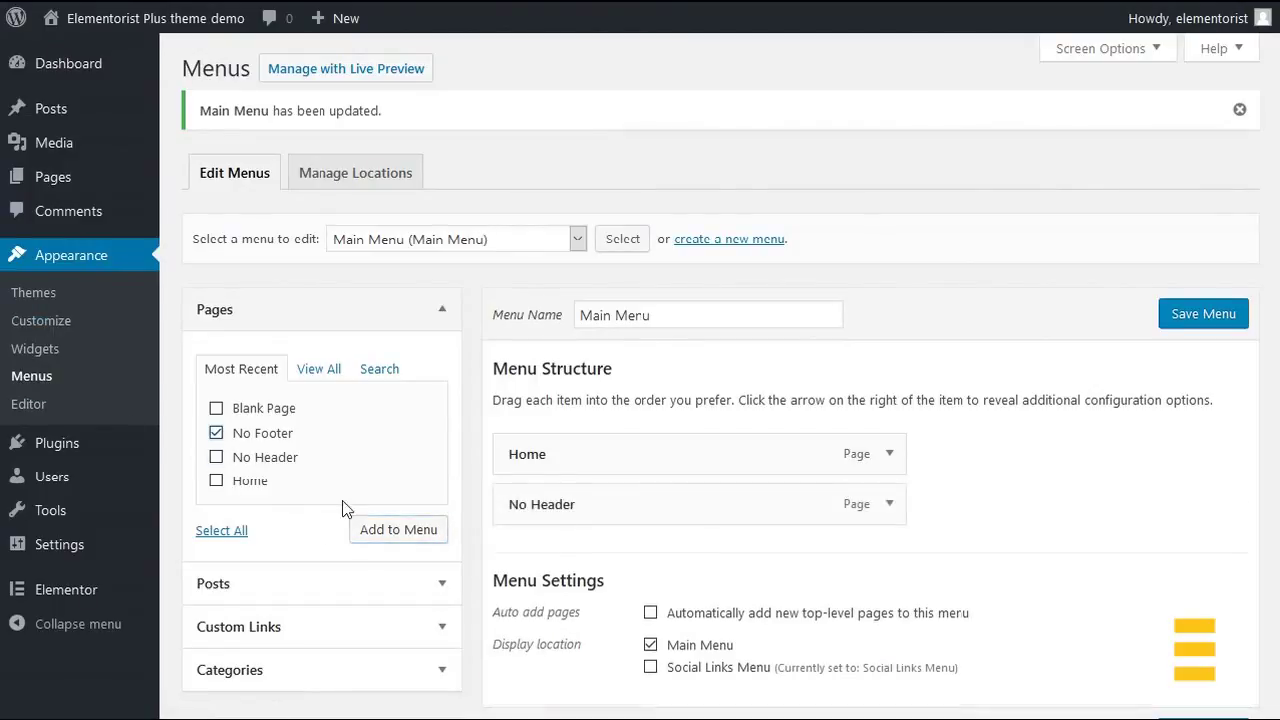
{"action": "left_click", "coordinate": [216, 408]}
{"action": "left_click", "coordinate": [362, 530]}
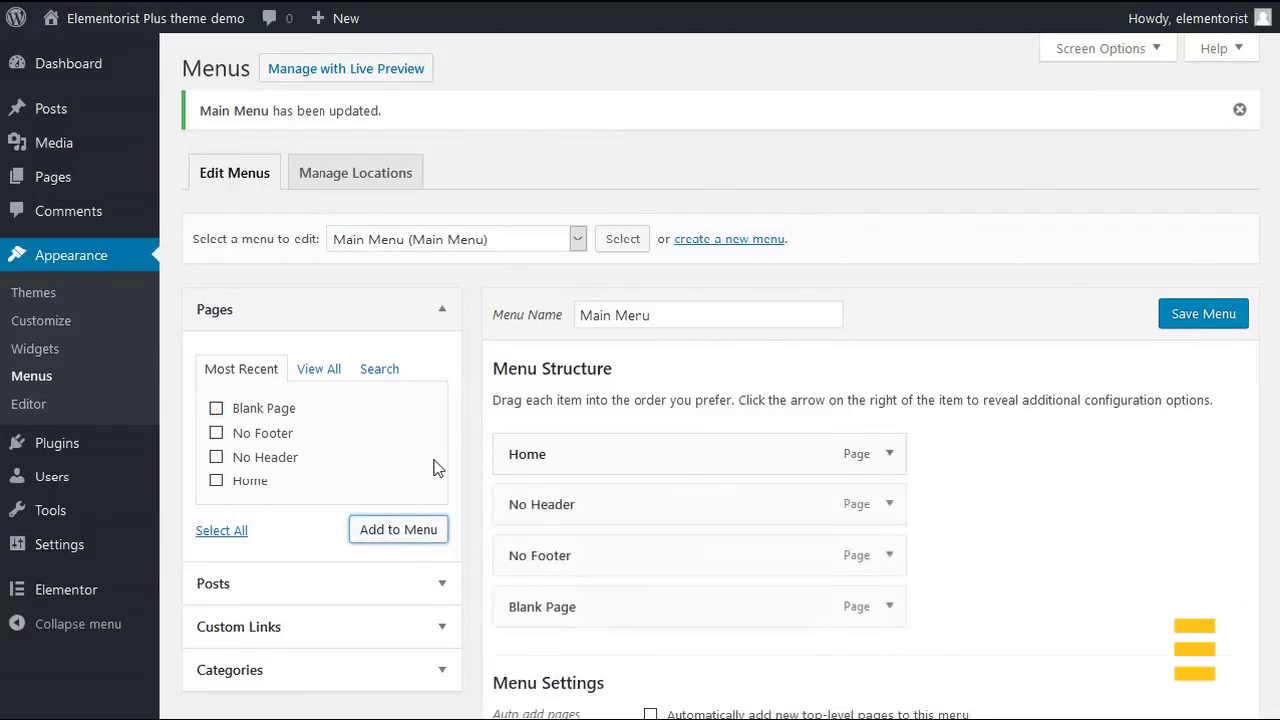
{"action": "scroll", "coordinate": [543, 374], "scroll_direction": "down", "scroll_amount": 1}
{"action": "left_click", "coordinate": [450, 510]}
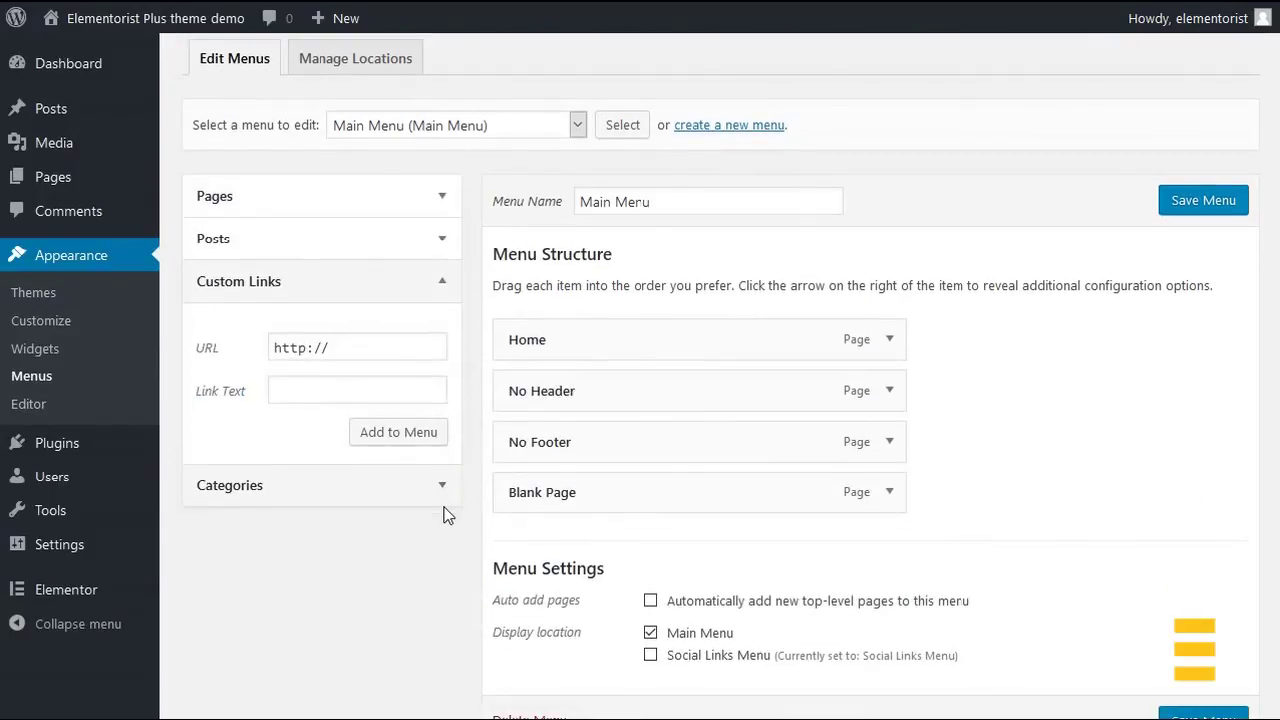
{"action": "left_click", "coordinate": [312, 388]}
{"action": "type", "text": "Download"}
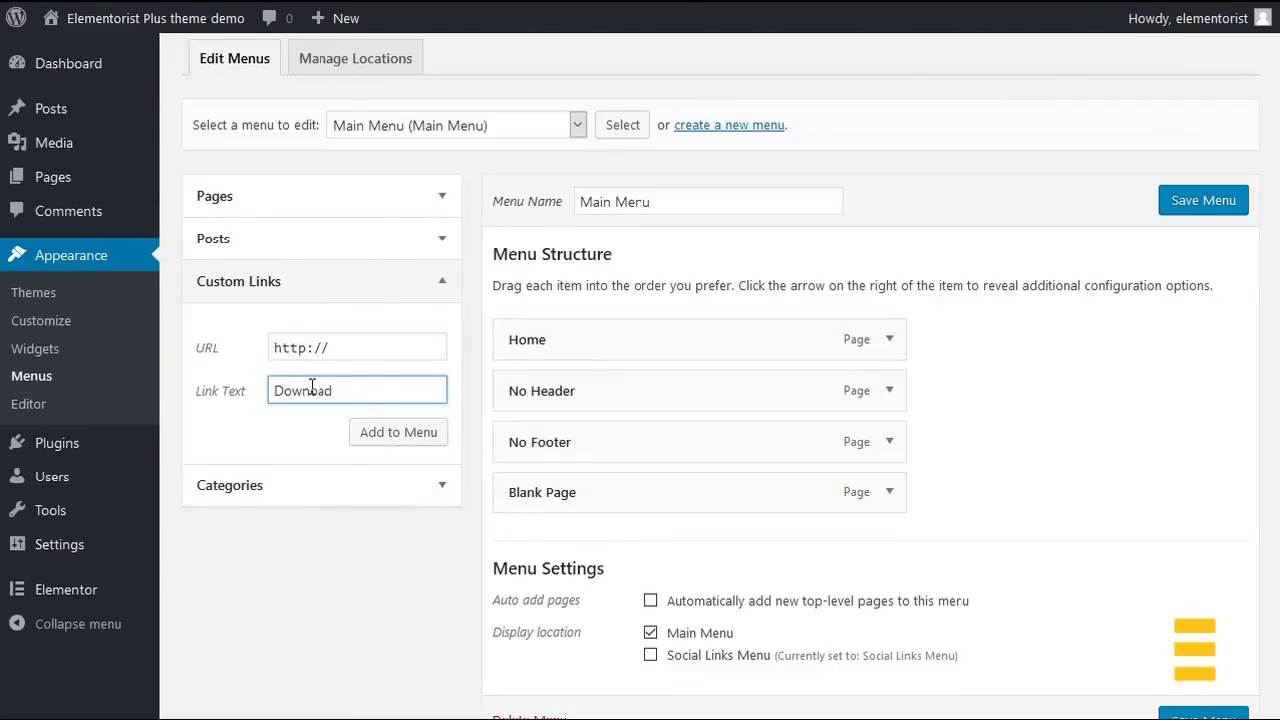
{"action": "left_click", "coordinate": [357, 347]}
{"action": "double_click", "coordinate": [357, 347]}
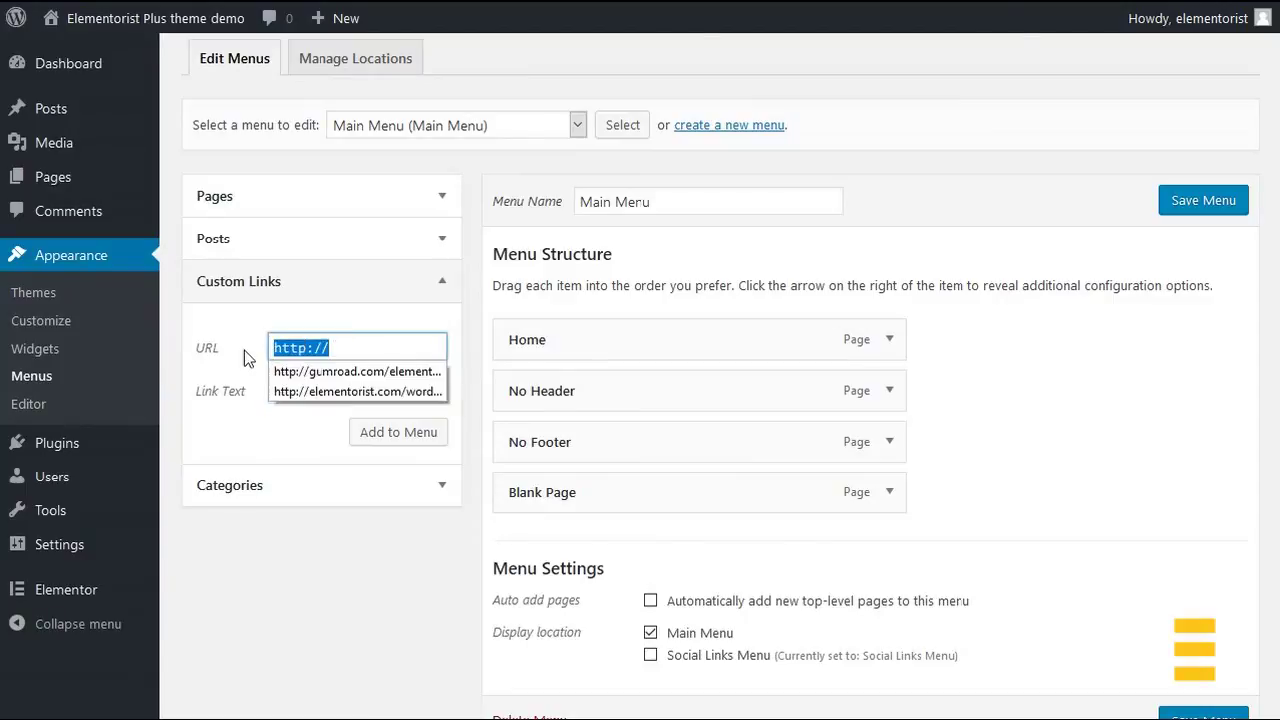
{"action": "type", "text": "https://gum.co/elementorist-plus"}
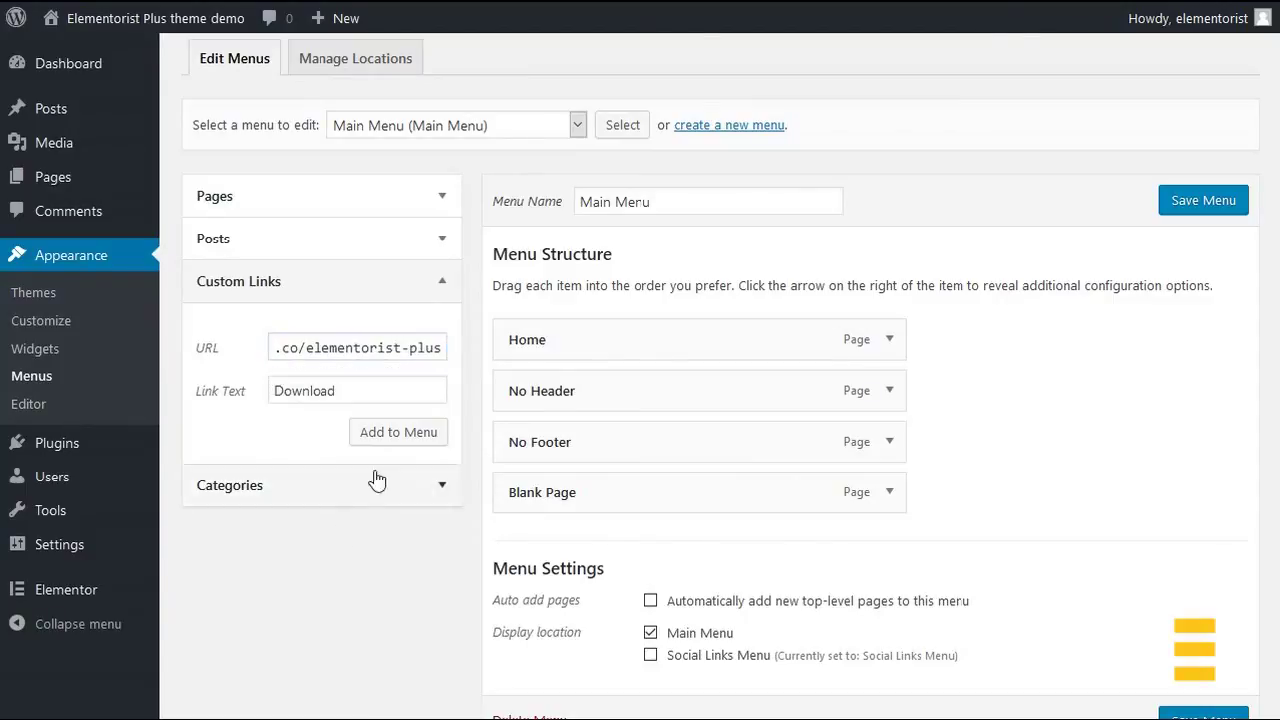